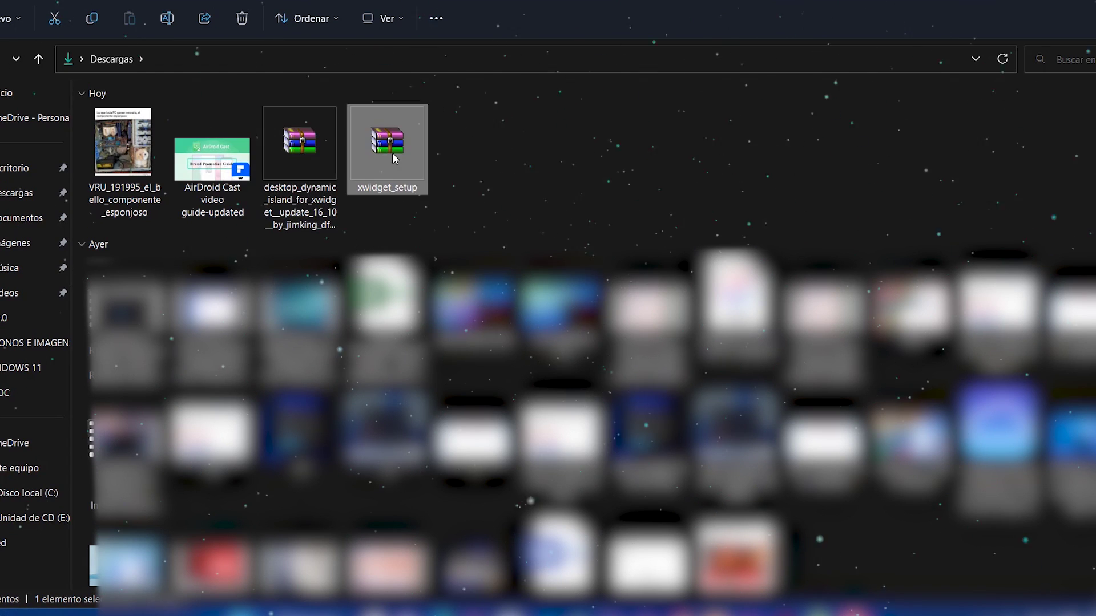
Extract the xwidget_setup archive into its own folder and run the xwidget_setup application, overriding the Windows malware warning.
left_click(457, 444)
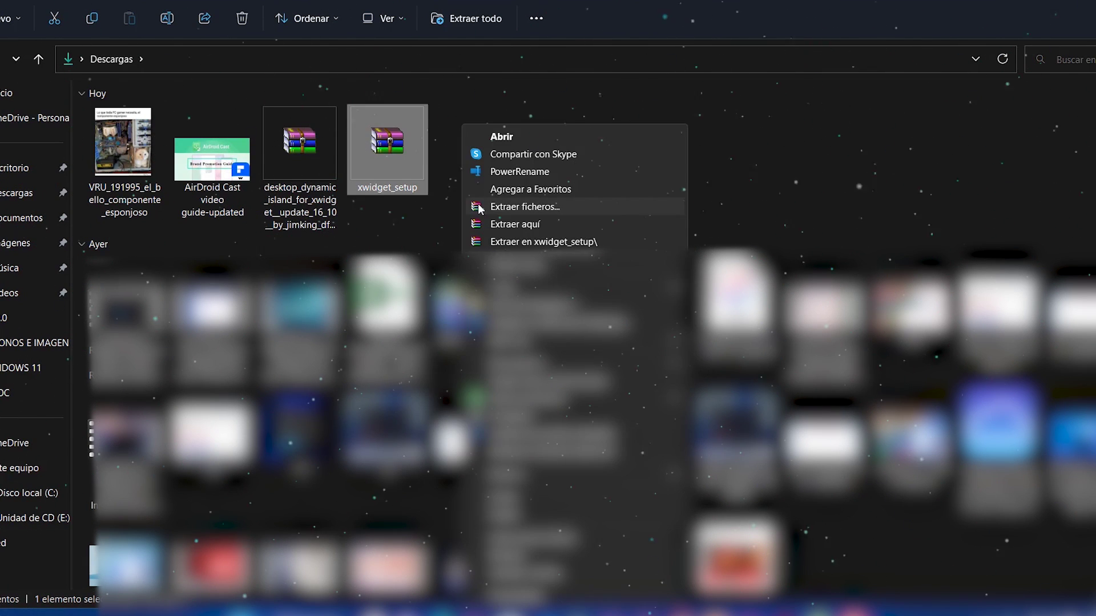
left_click(517, 241)
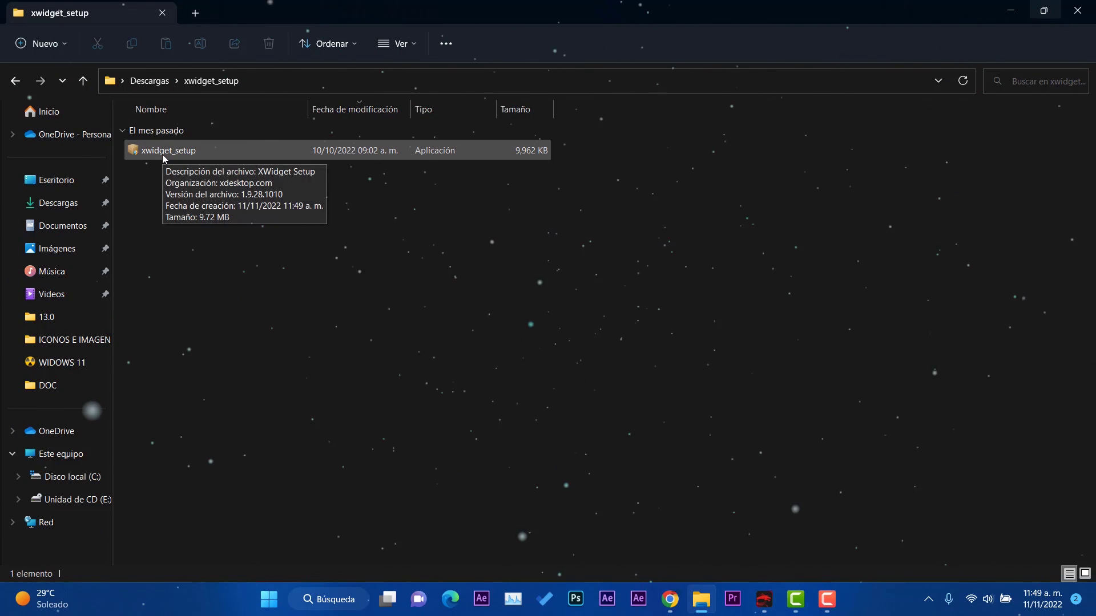
double_click(162, 154)
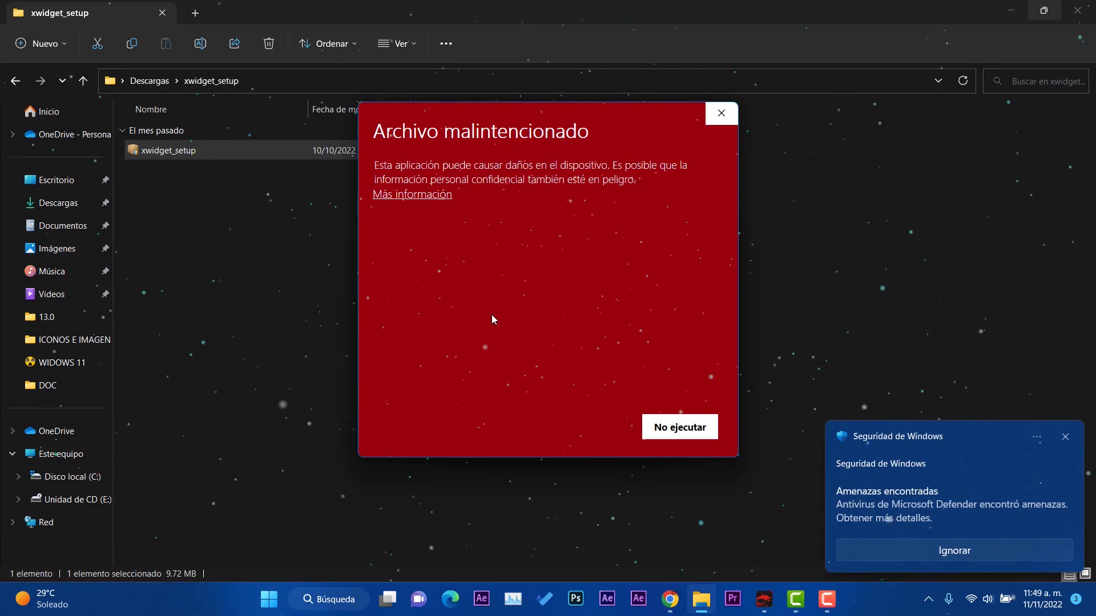
left_click(415, 195)
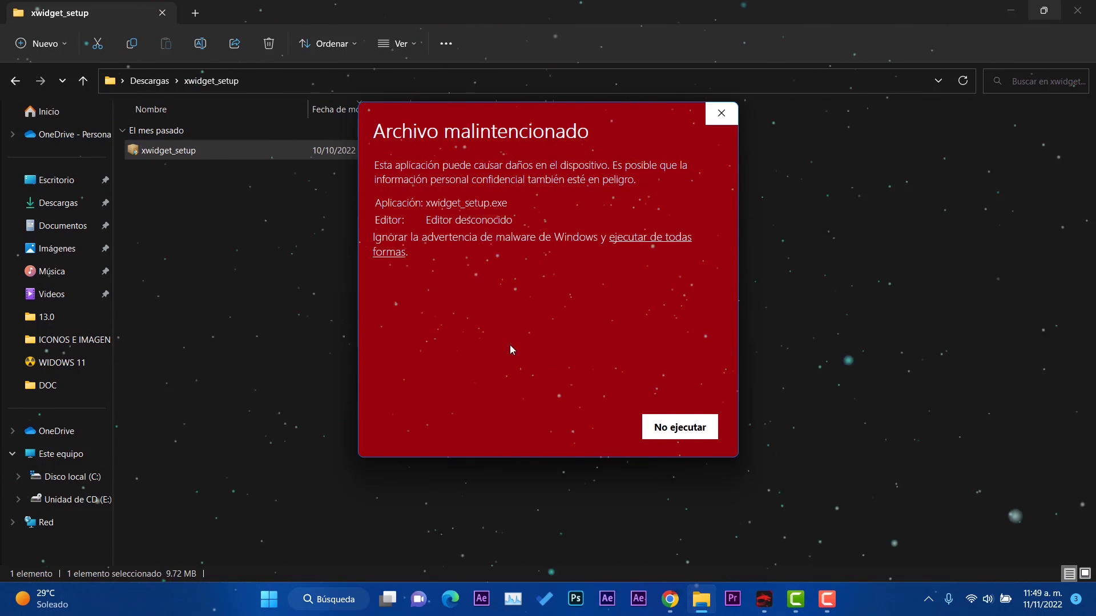
left_click(666, 239)
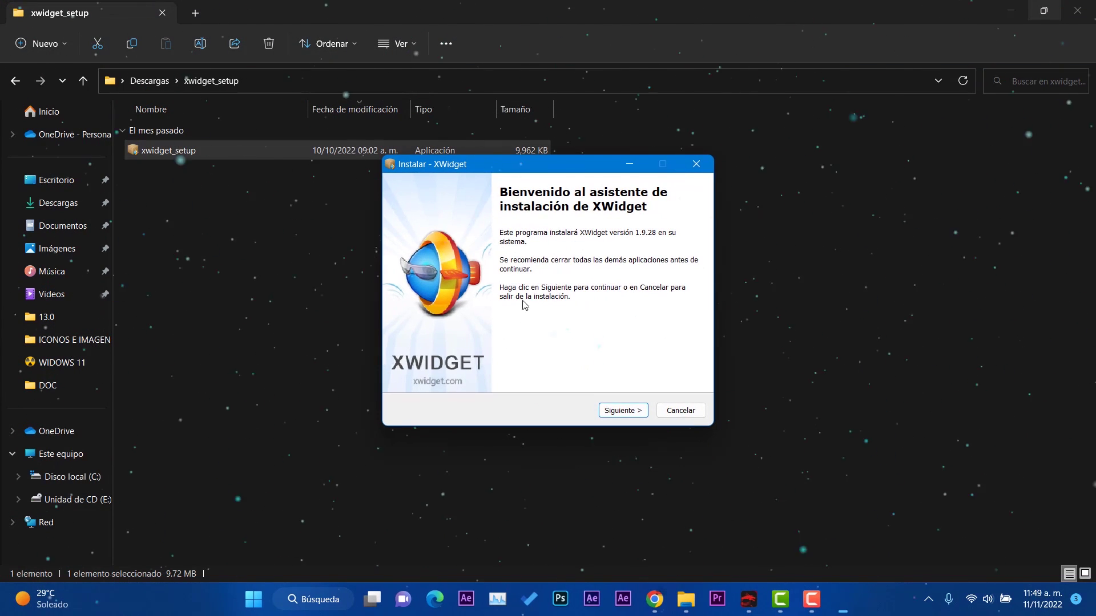
Install XWidget in C:\Program Files (x86)\XWidget with a desktop icon.
left_click(634, 411)
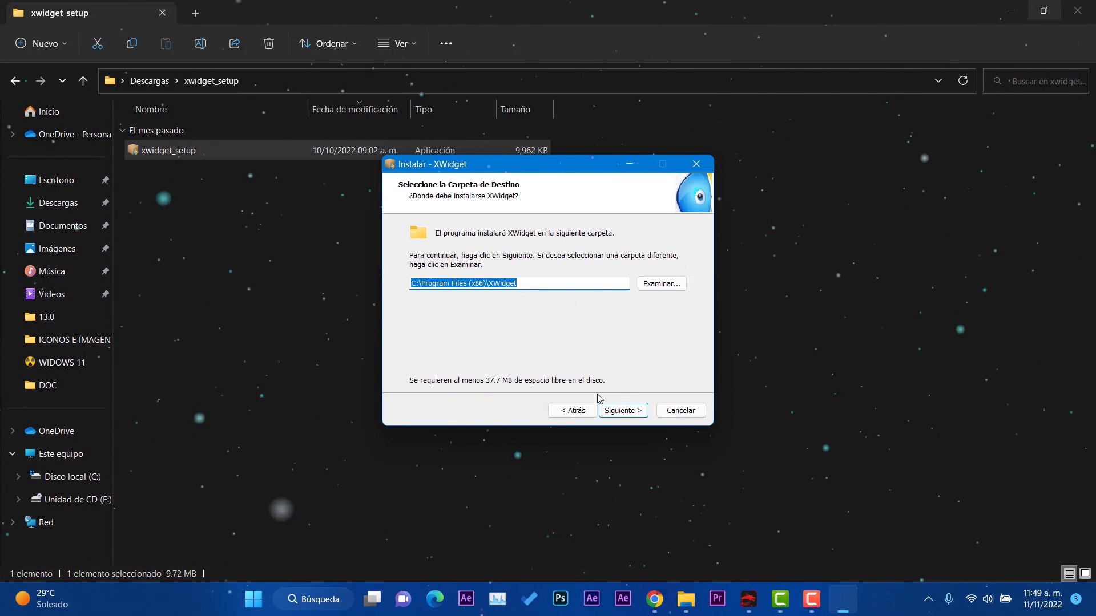
left_click(620, 411)
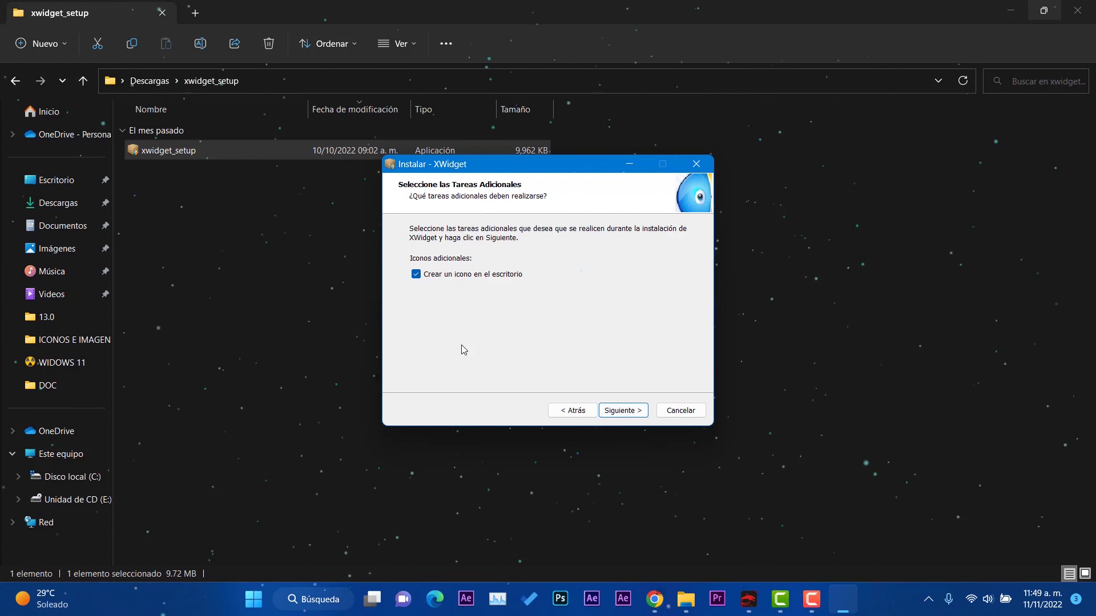
left_click(621, 411)
left_click(622, 411)
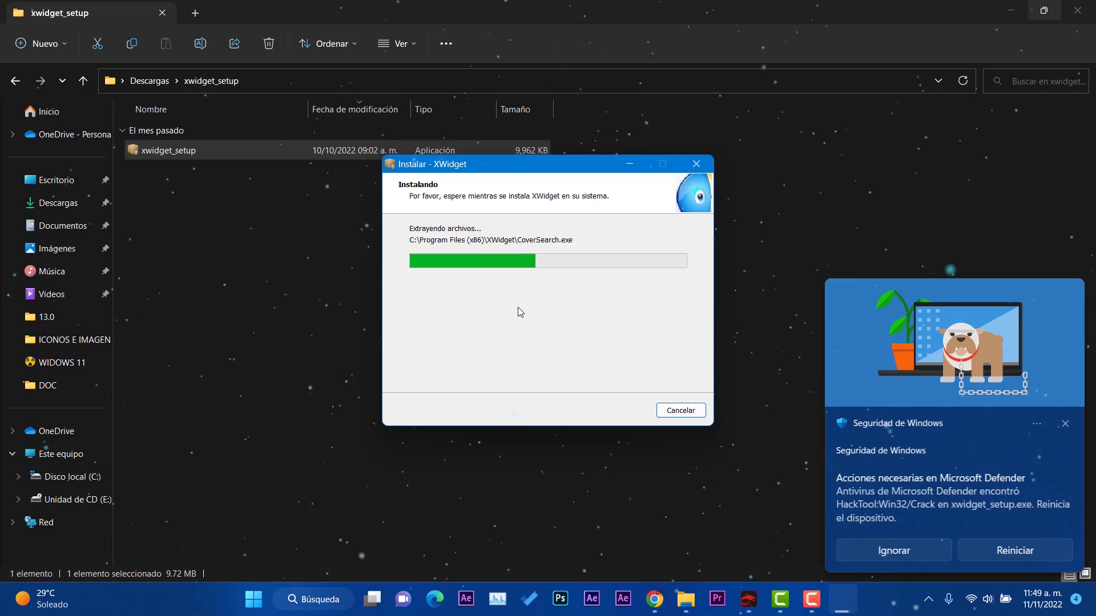
Clear the open windows and the security notification from the desktop, and finish the setup with XWidget set to launch.
left_click(1012, 11)
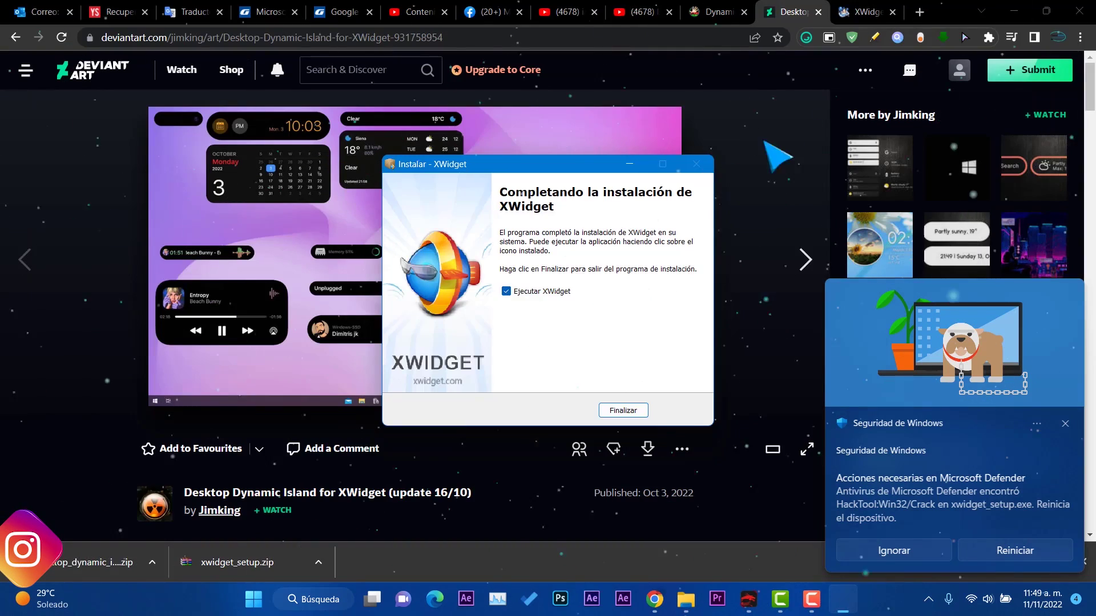
left_click(1015, 12)
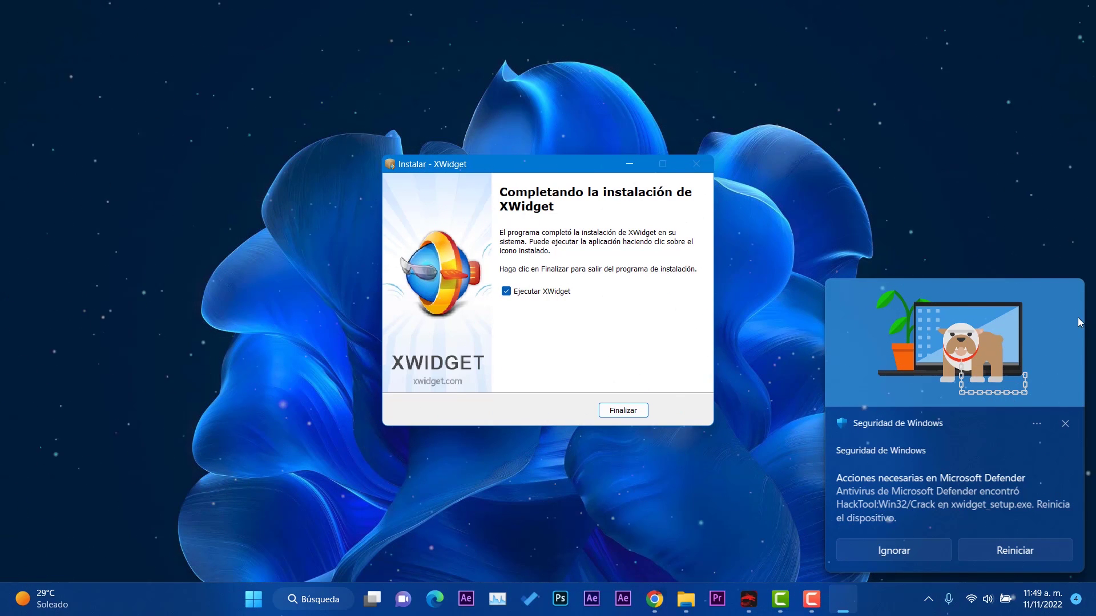
left_click(901, 552)
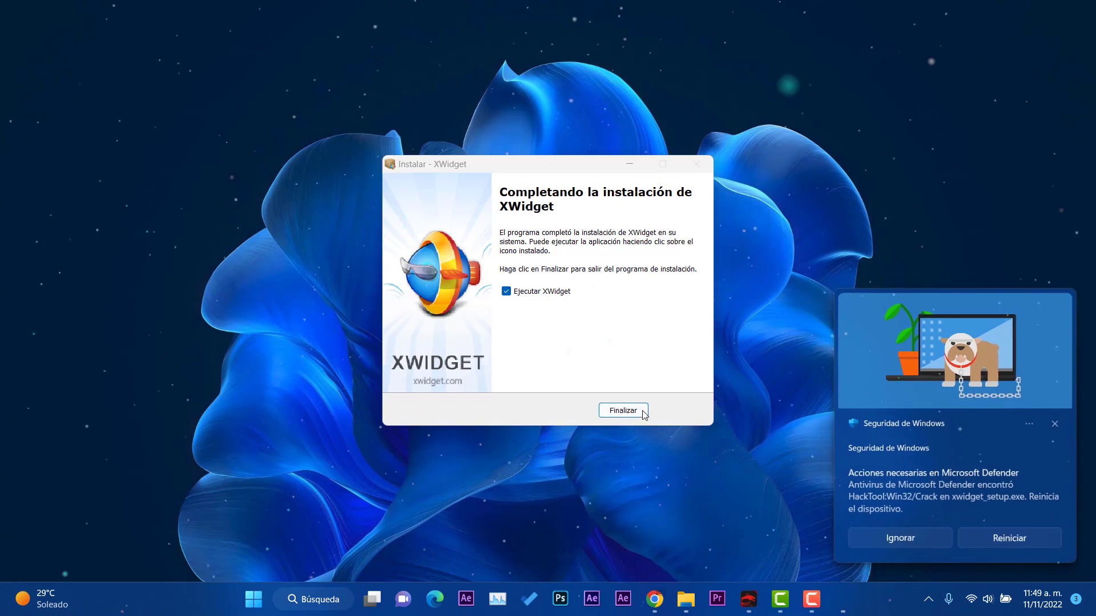
left_click(624, 412)
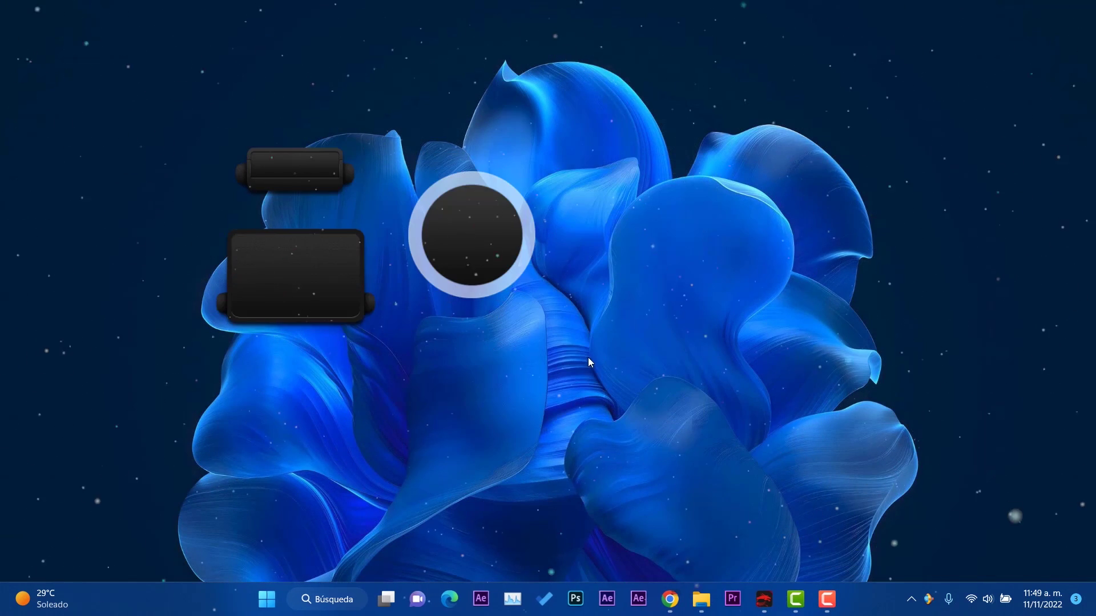
Close the default clock, photo and weather widgets on the desktop.
right_click(450, 227)
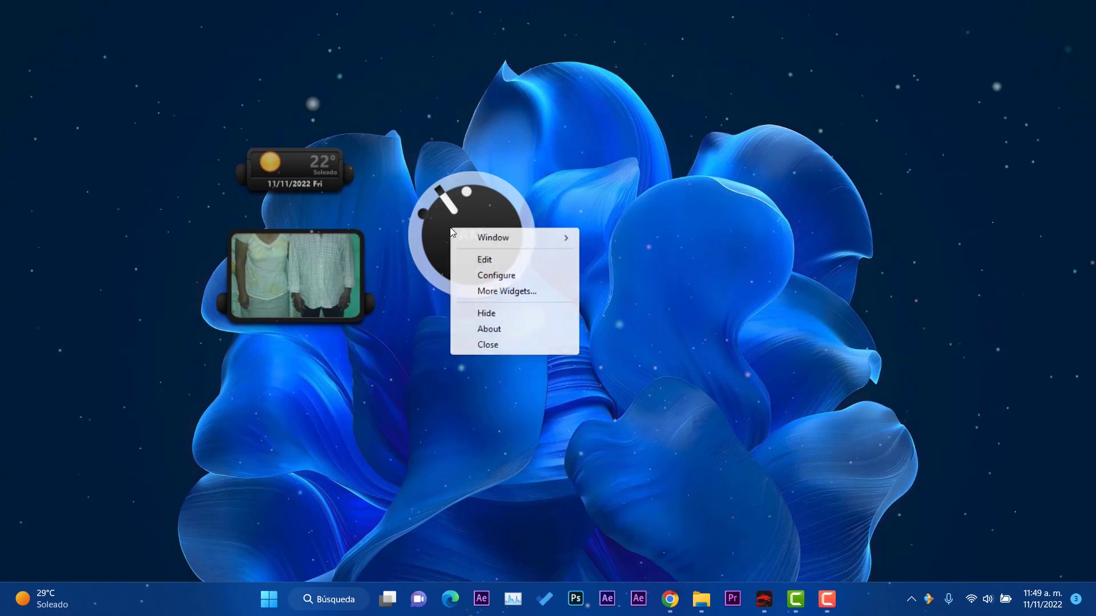
left_click(492, 346)
right_click(315, 292)
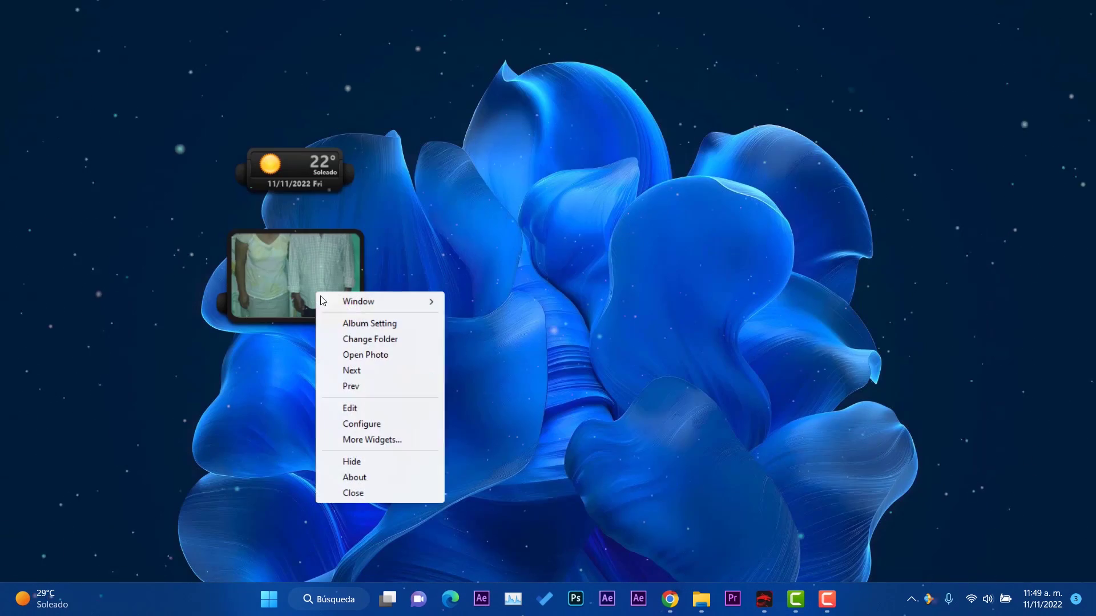
left_click(354, 492)
right_click(296, 164)
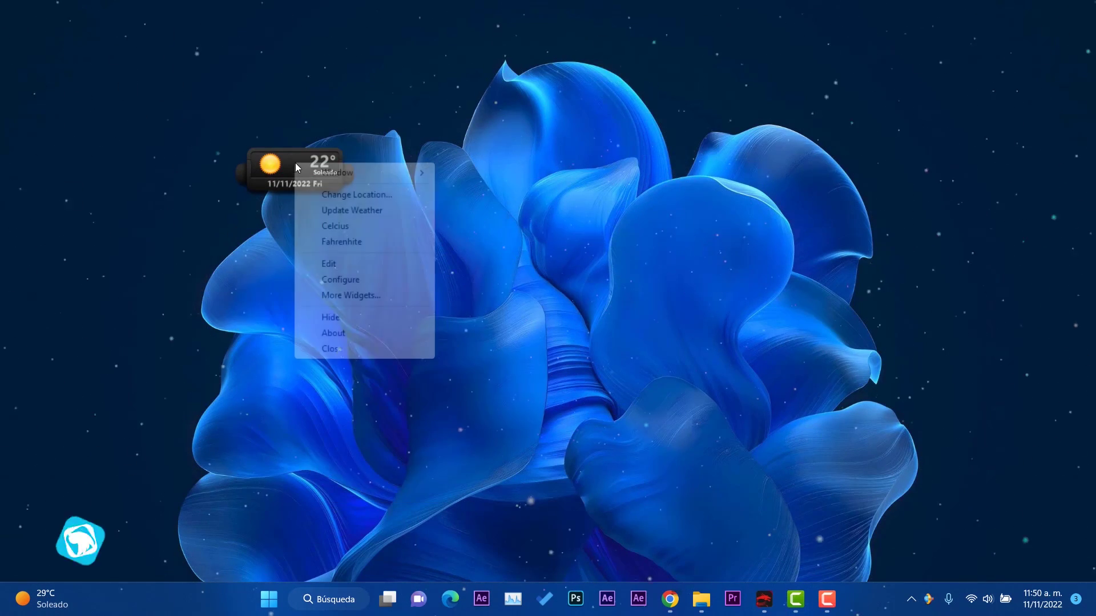
left_click(345, 349)
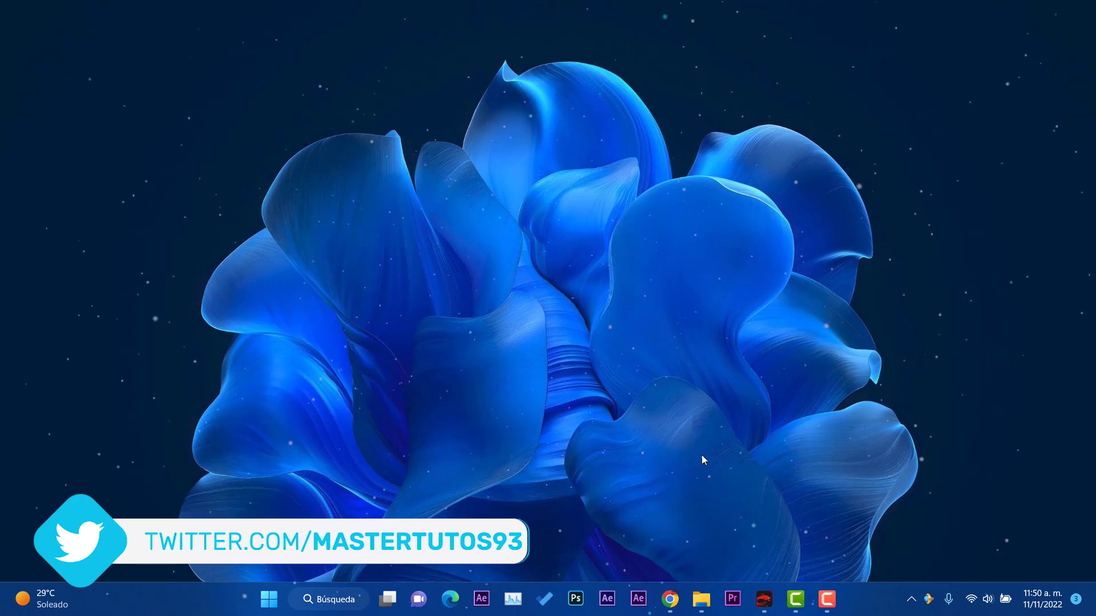
In the extracted Dynamic Island download folder, unpack the desktop_dynamic_island widget package with 7-Zip into its own folder.
left_click(701, 600)
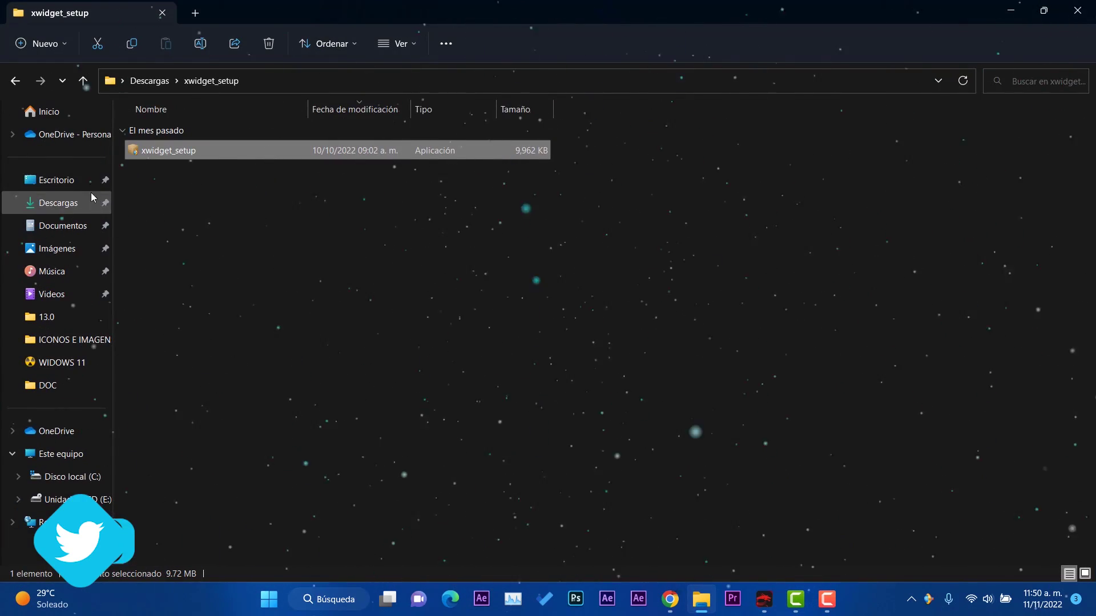
key("alt+Left")
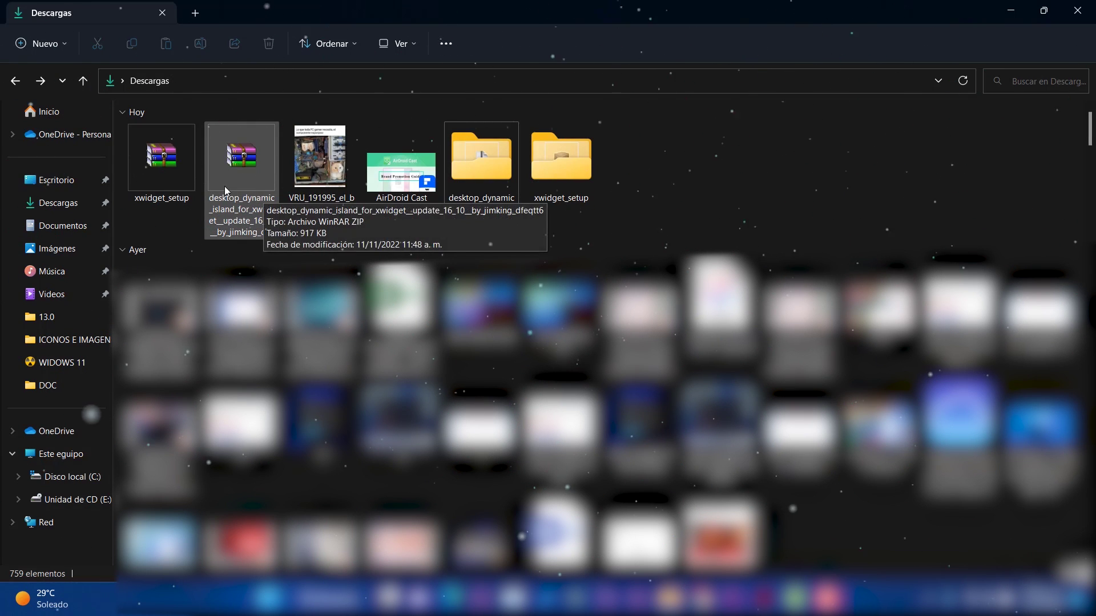
double_click(485, 162)
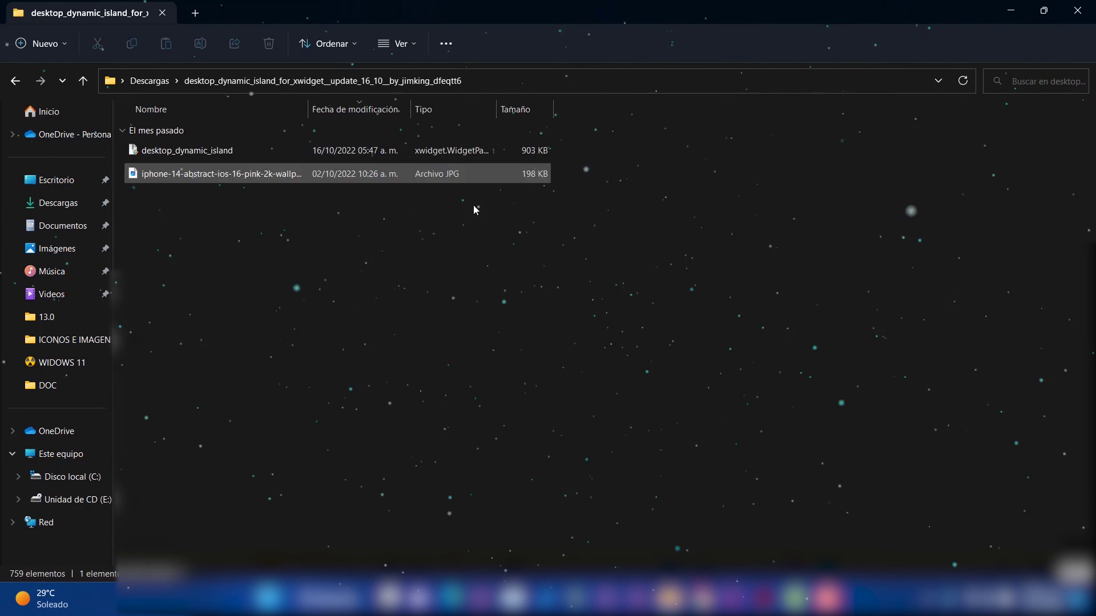
right_click(193, 152)
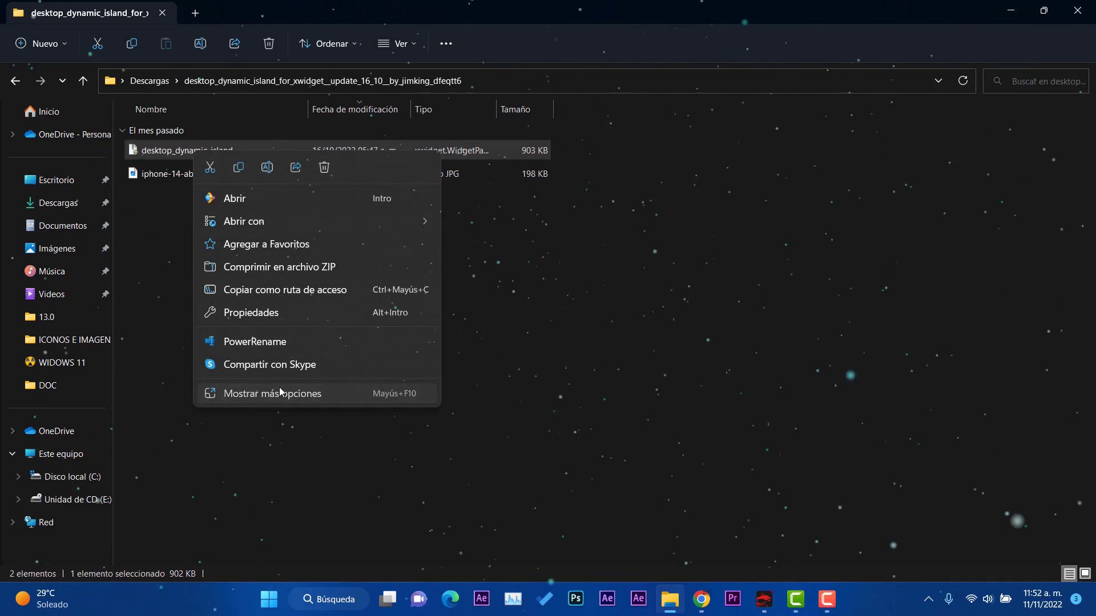
left_click(278, 389)
mouse_move(338, 225)
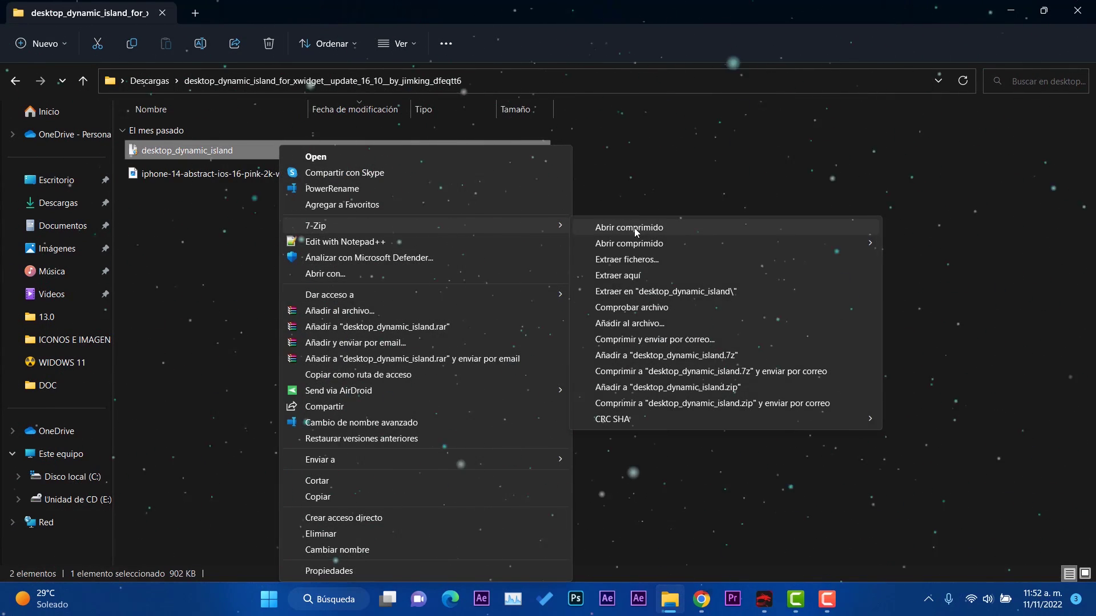
left_click(663, 290)
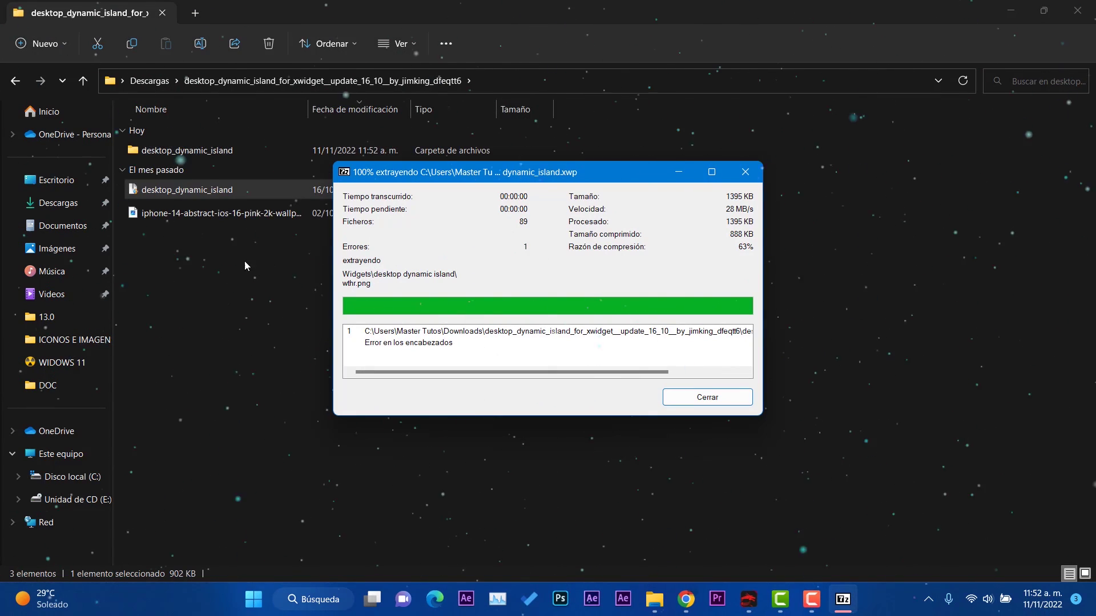
Move the extracted desktop_dynamic_island folder into Documentos\XWidget\Widgets.
right_click(200, 152)
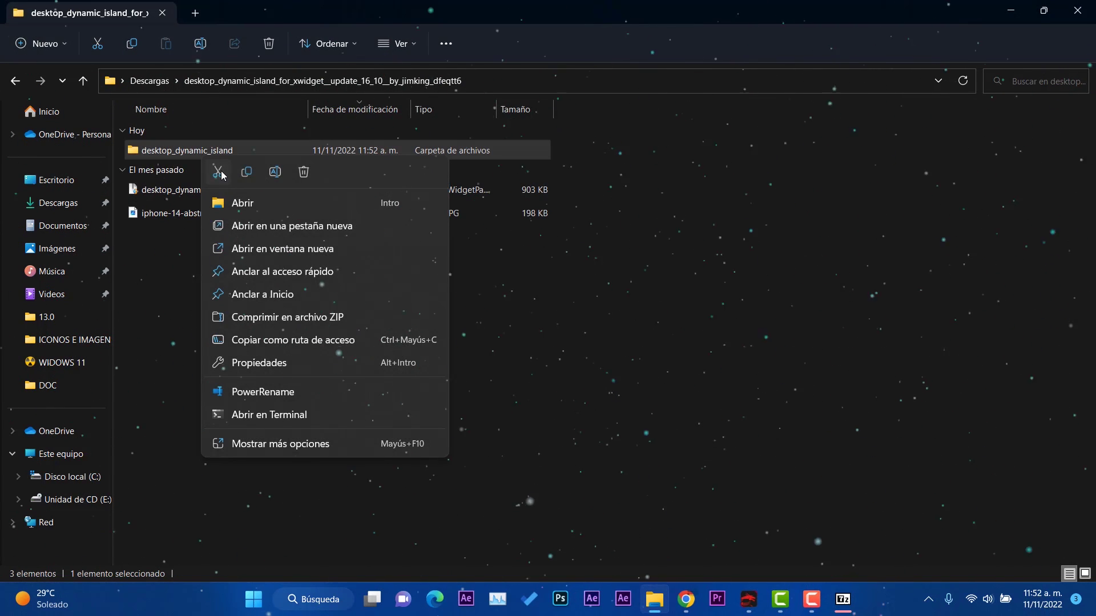
left_click(221, 172)
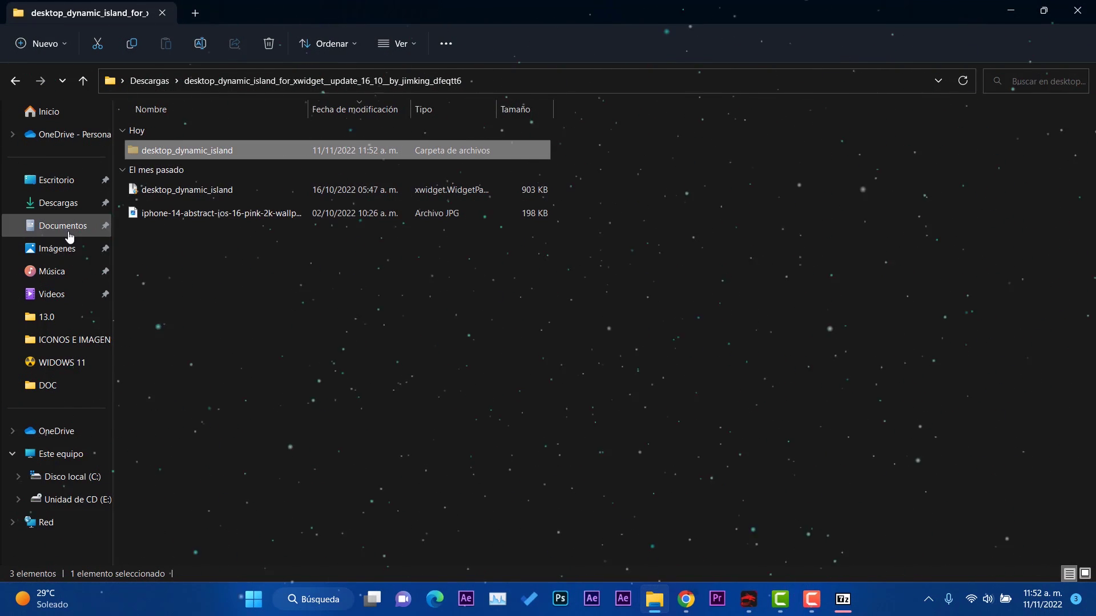
left_click(57, 225)
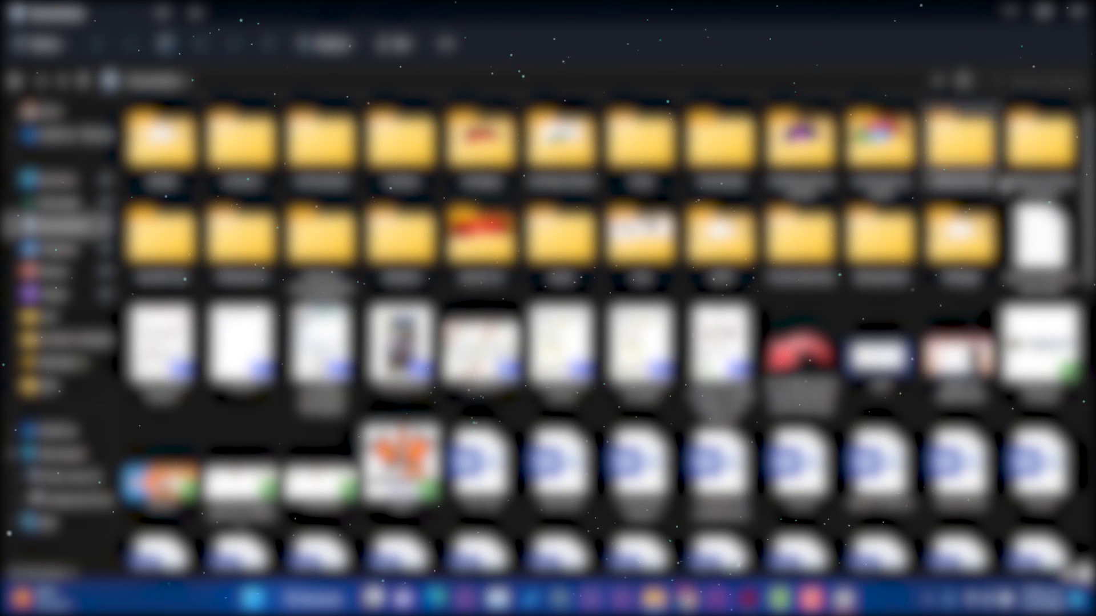
double_click(963, 242)
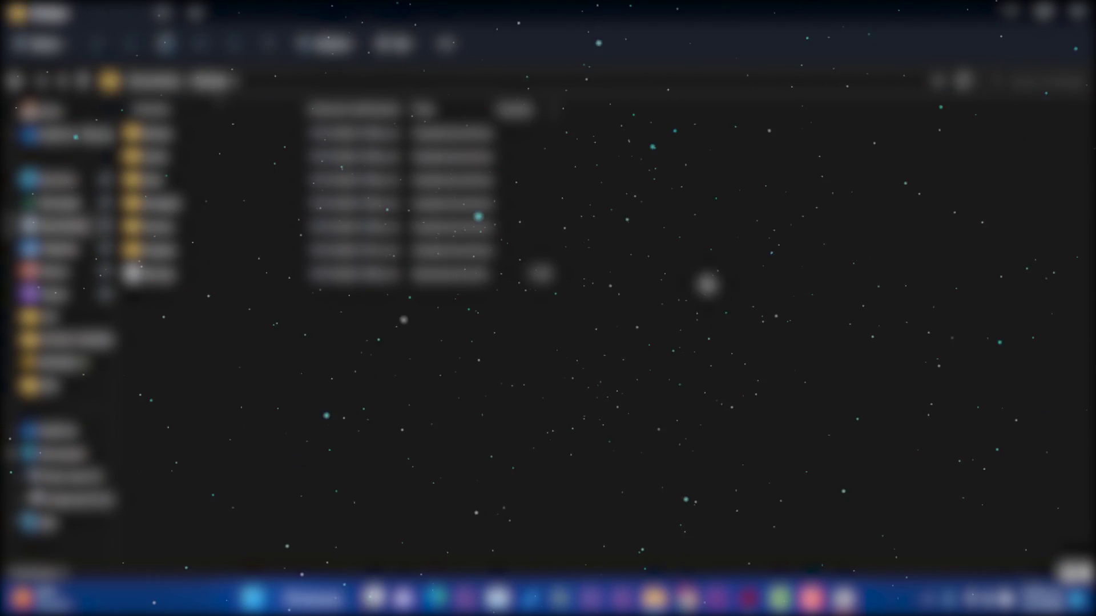
double_click(225, 250)
right_click(656, 225)
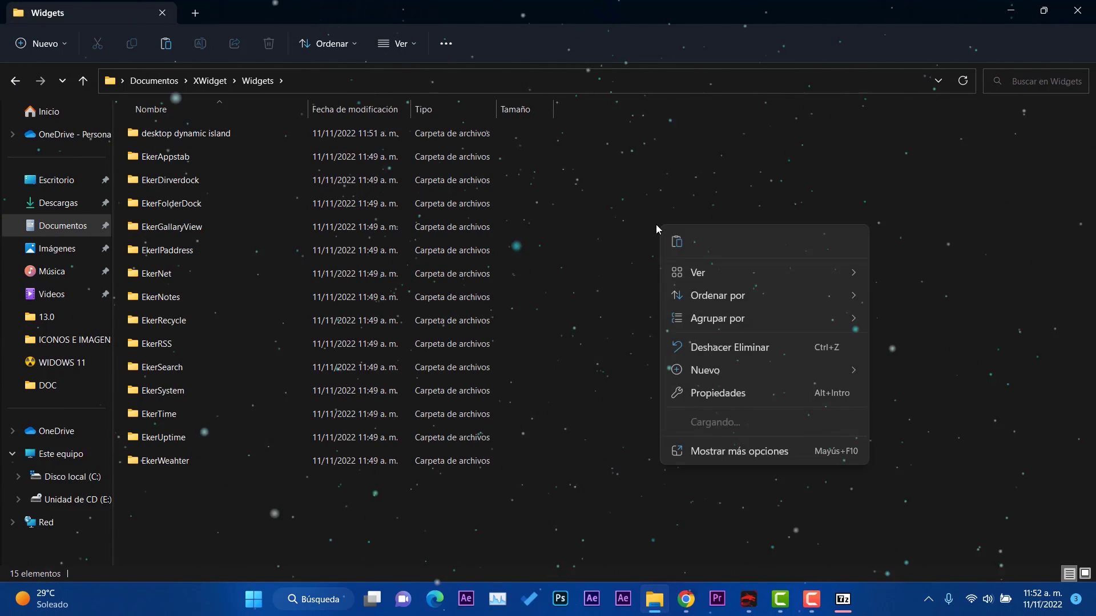
left_click(679, 247)
key("ctrl+v")
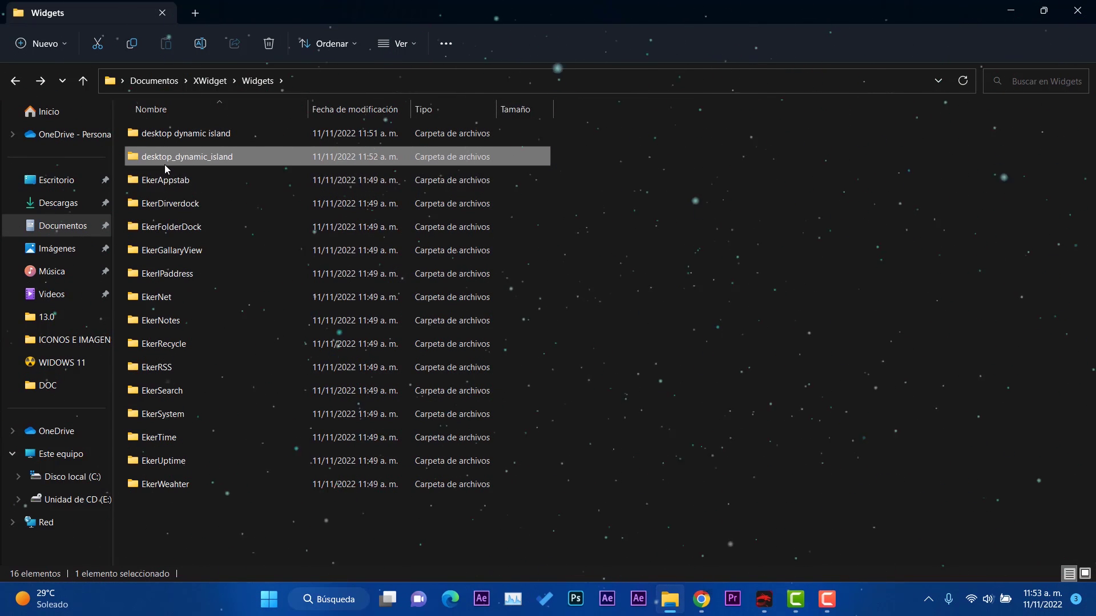
Launch the widget file from the nested desktop dynamic island folder and place the island at the desktop's upper centre.
double_click(193, 157)
double_click(169, 134)
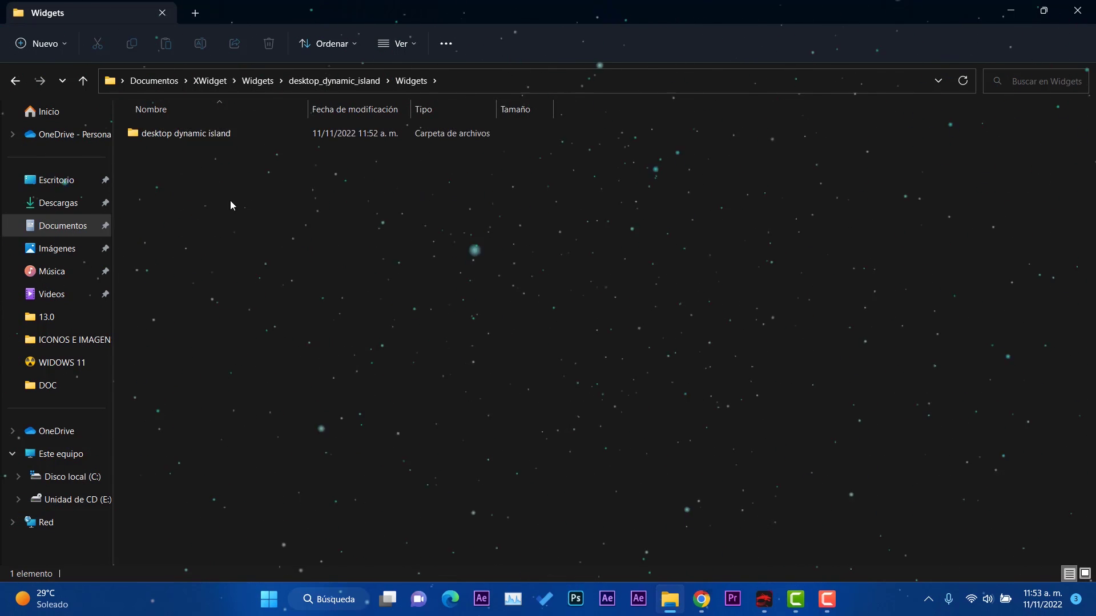
double_click(179, 137)
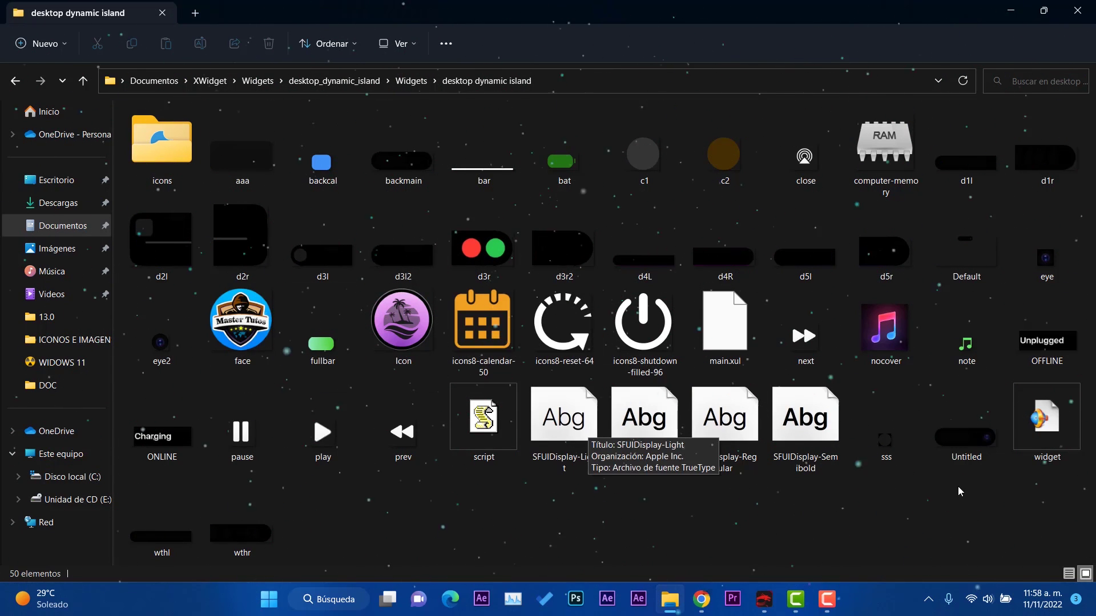
double_click(1050, 432)
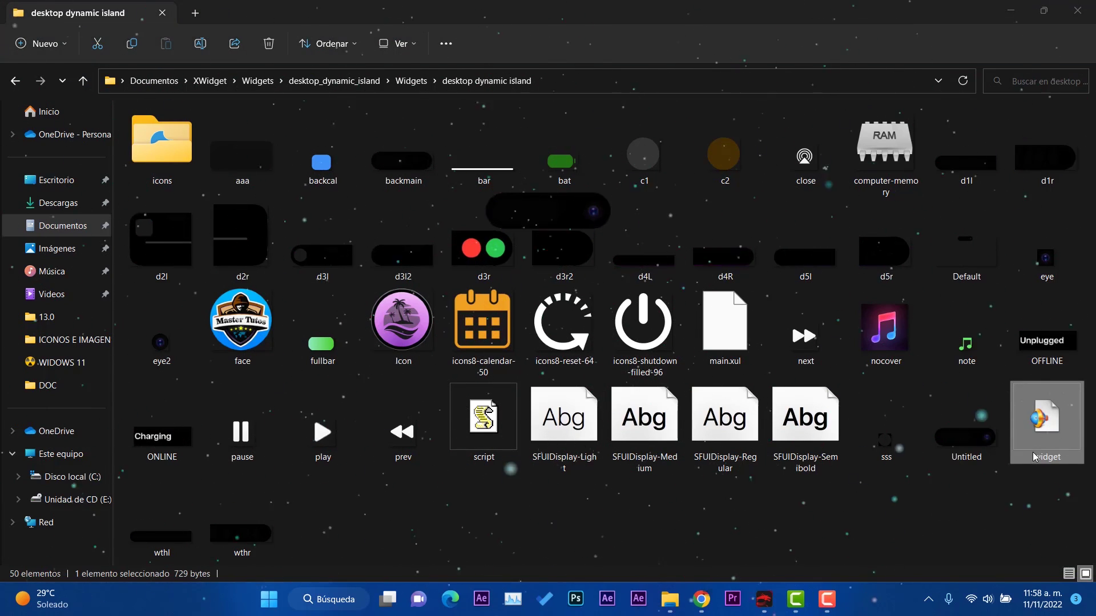
key("super+d")
left_click_drag(557, 218, 550, 39)
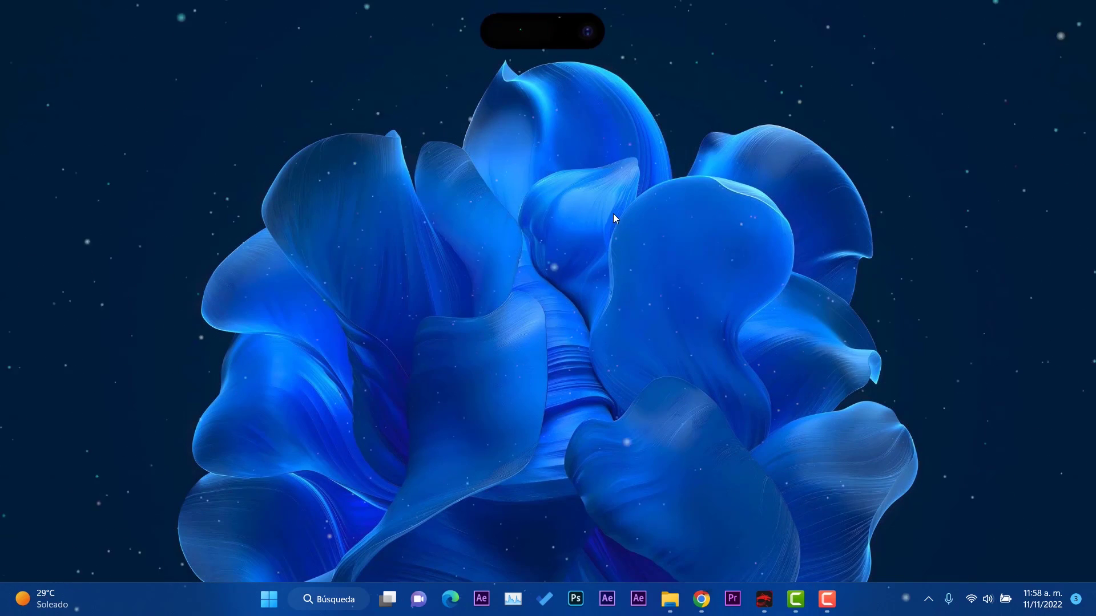
Try out the Dynamic Island's expanding view on the desktop and check the island with the Start menu open.
left_click(521, 29)
left_click(517, 36)
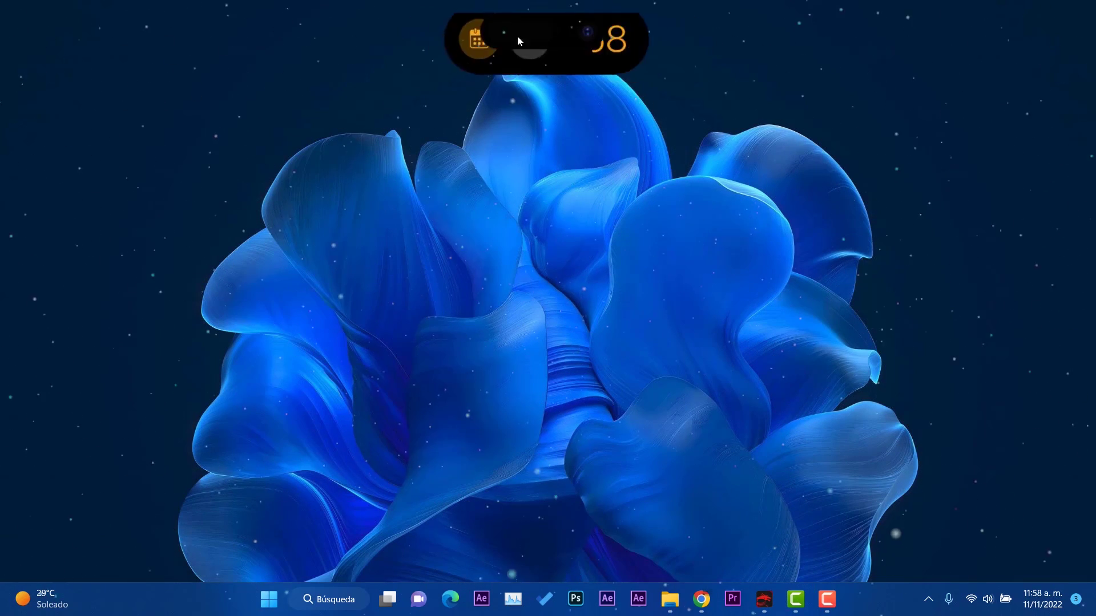
key("super")
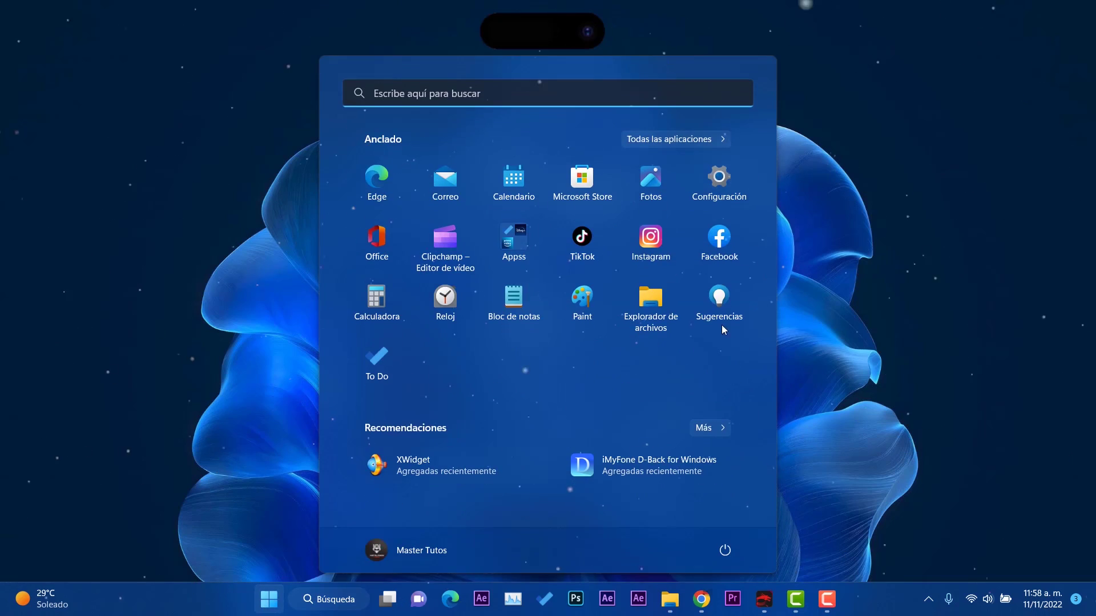
key("super")
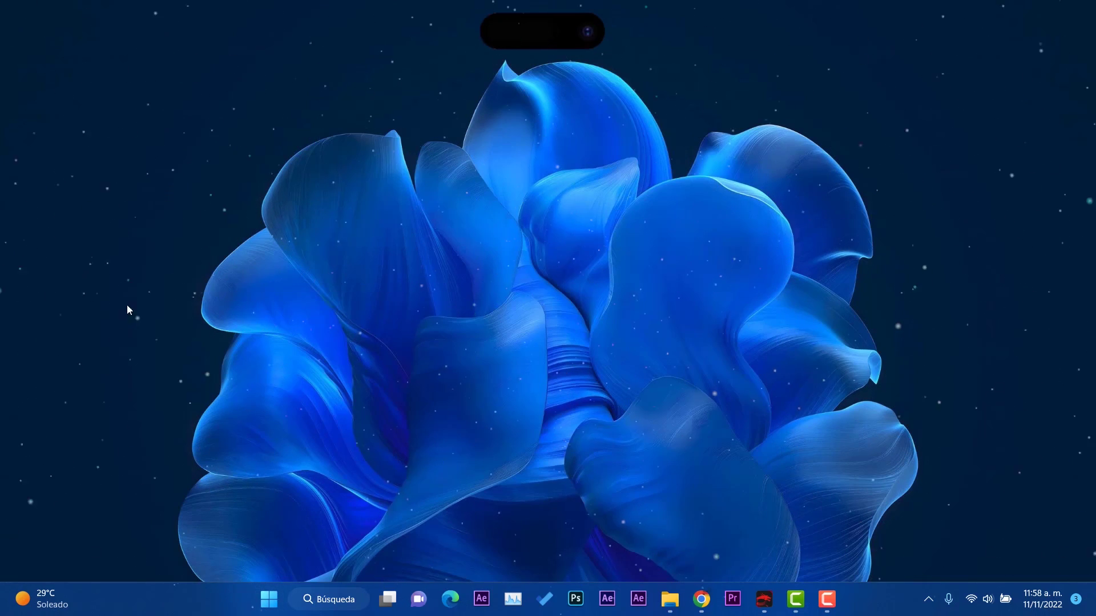
right_click(173, 135)
mouse_move(198, 150)
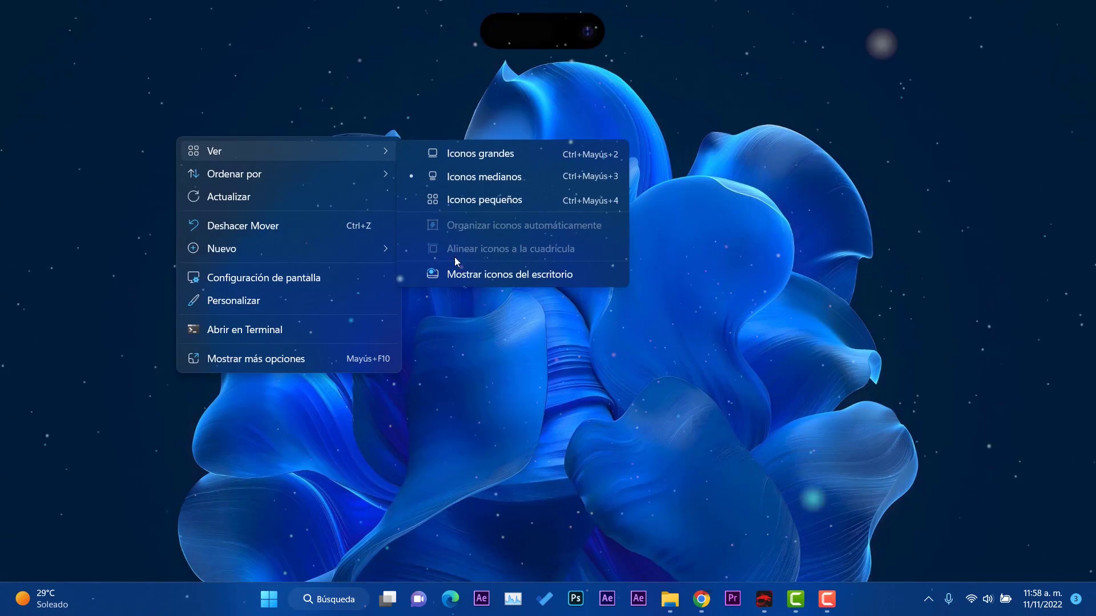
left_click(418, 521)
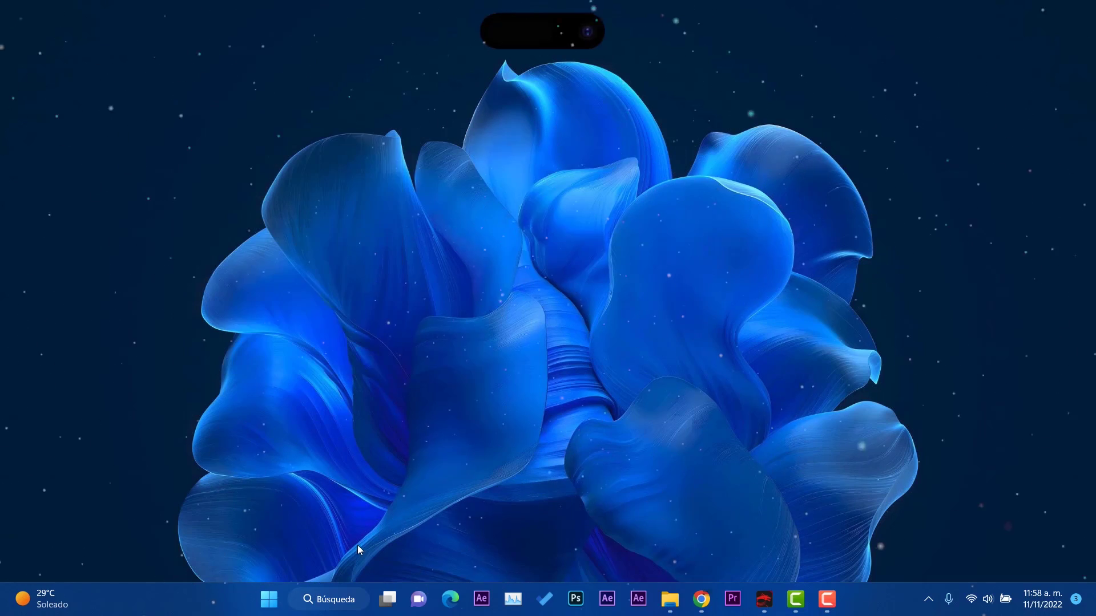
left_click(283, 604)
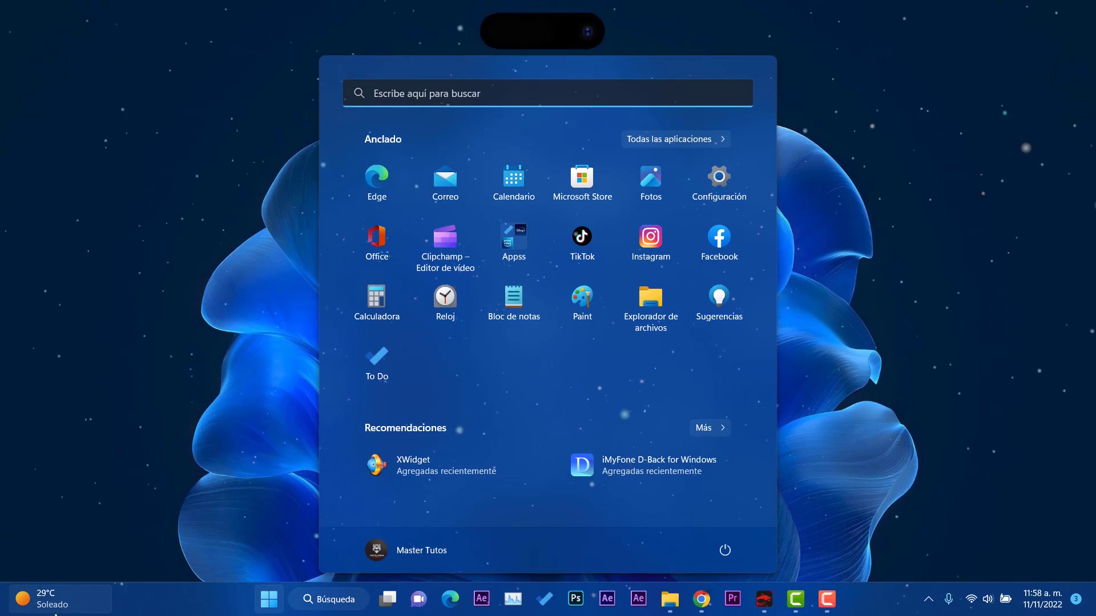
left_click(52, 599)
left_click(644, 167)
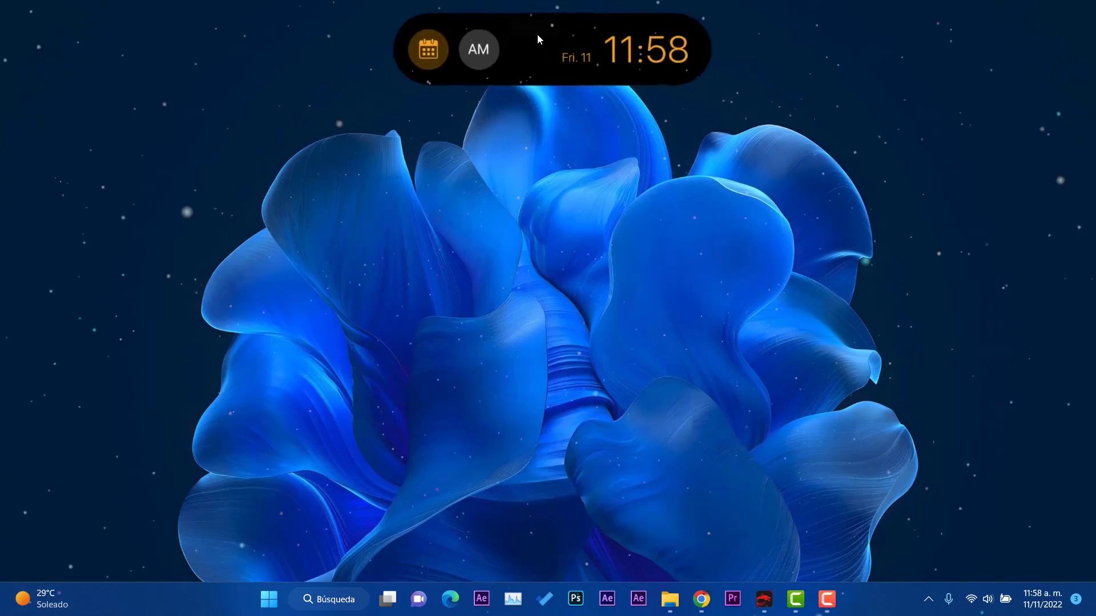
Try the Dynamic Island's WEATHER display, followed by its MEMORY display.
mouse_move(591, 34)
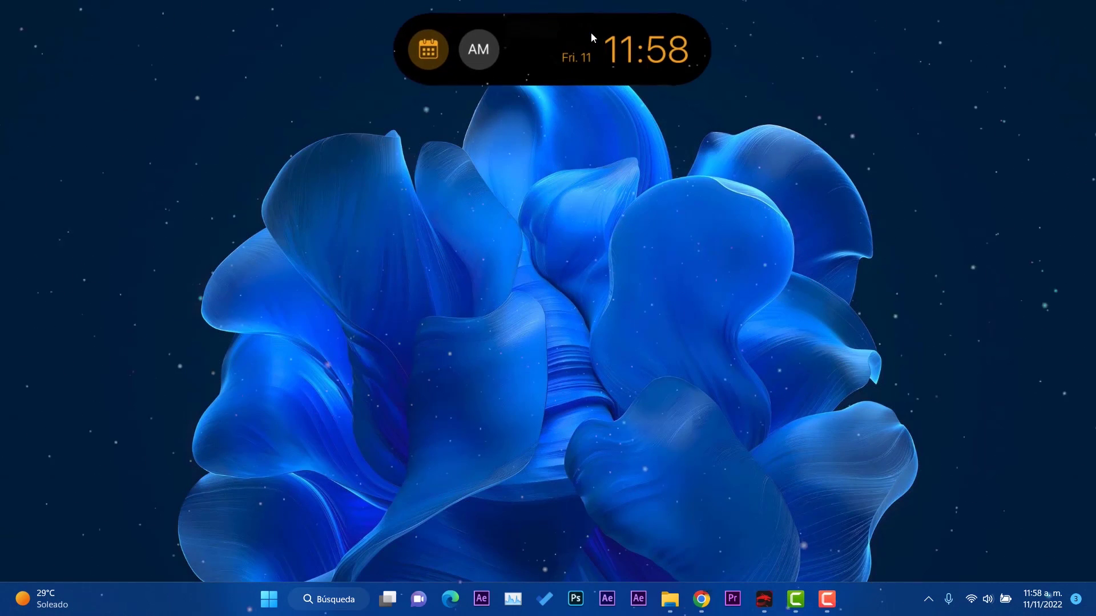
right_click(549, 63)
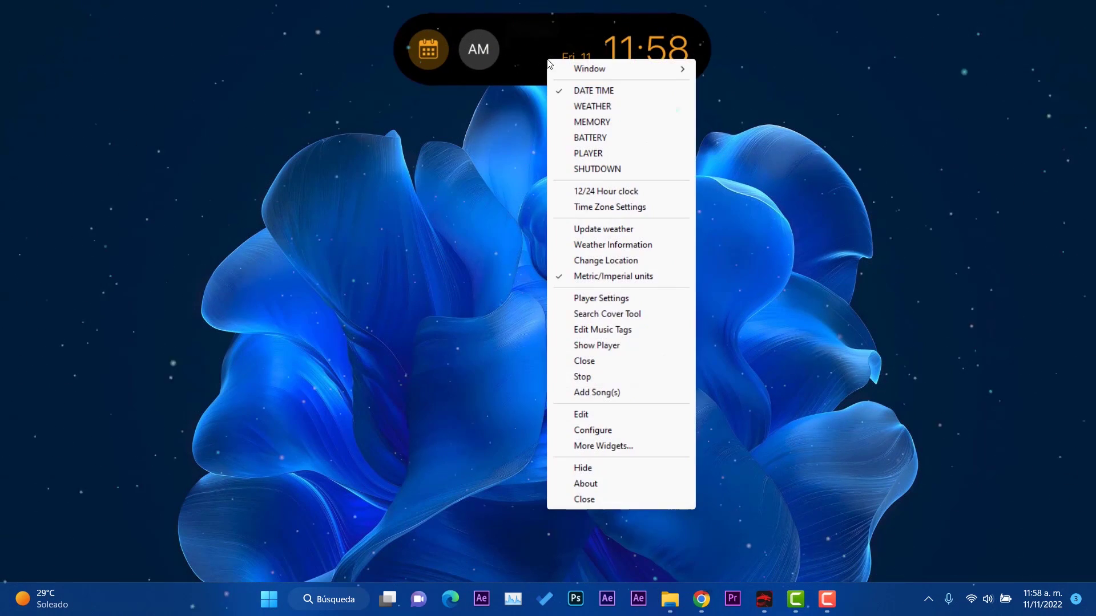
left_click(593, 106)
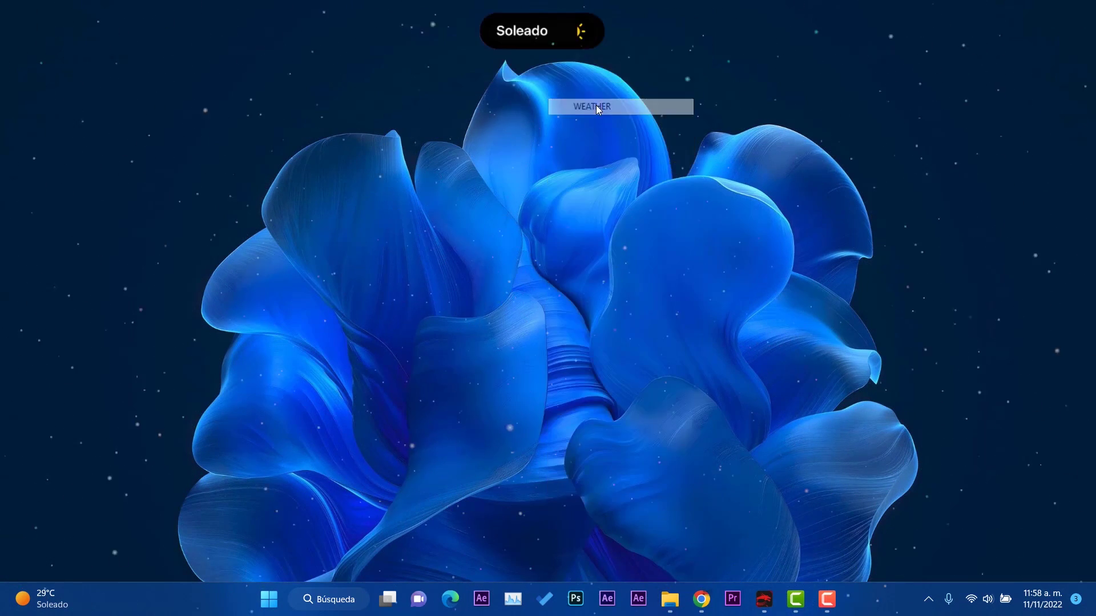
right_click(524, 26)
left_click(569, 90)
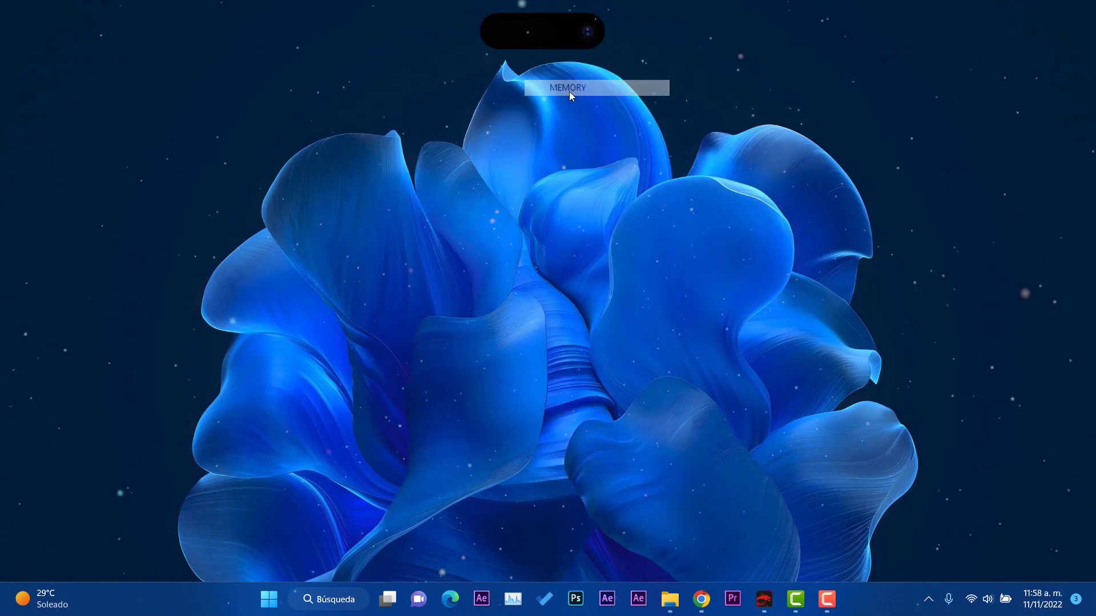
Switch the Dynamic Island to its BATTERY display and try out the charging view.
right_click(519, 28)
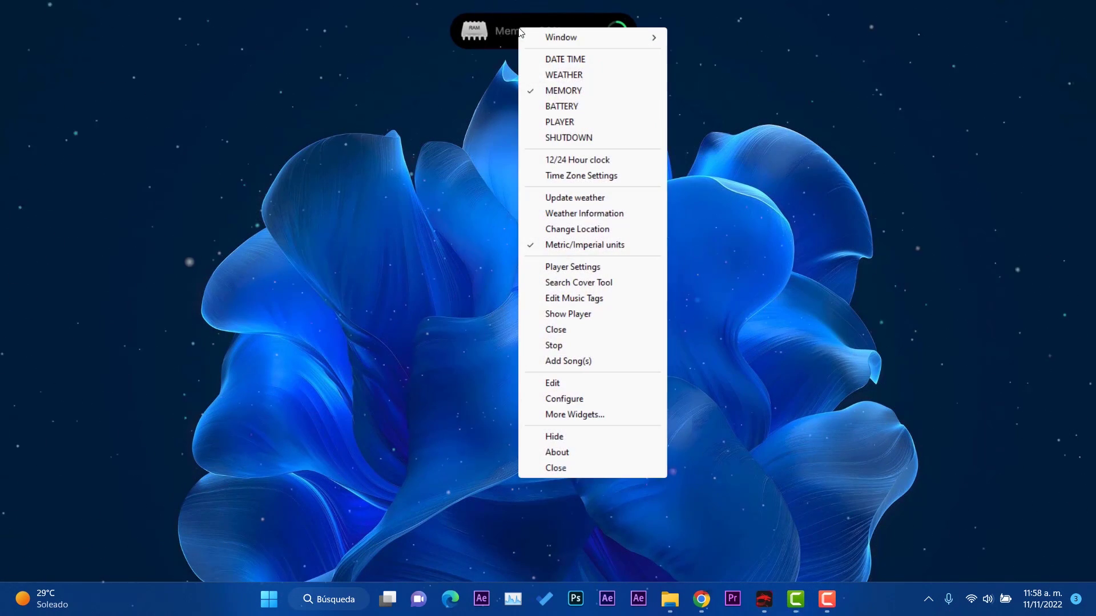
left_click(556, 107)
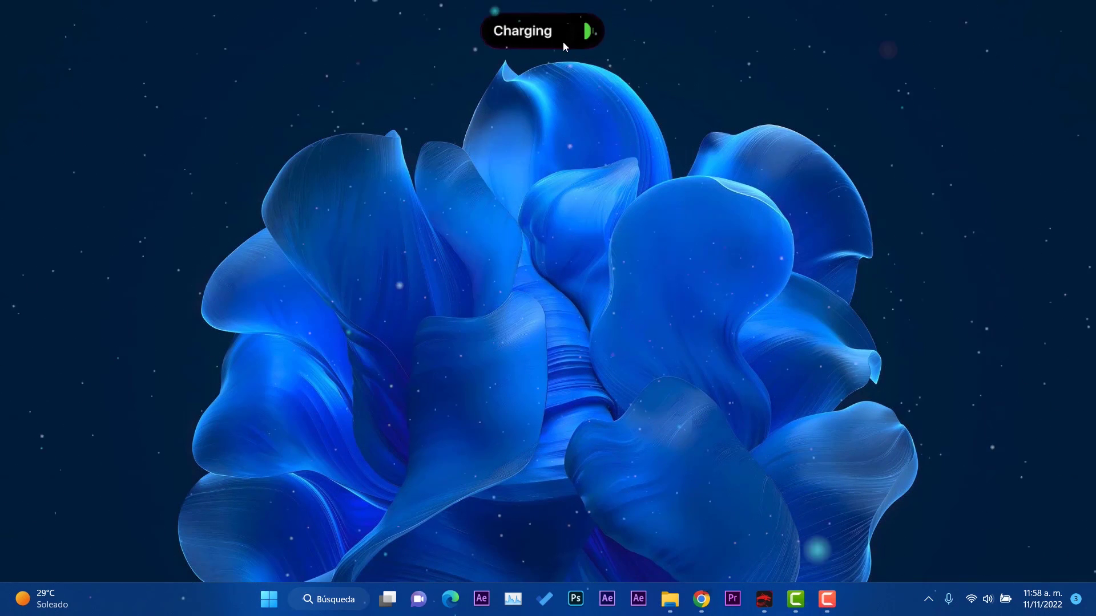
left_click(546, 30)
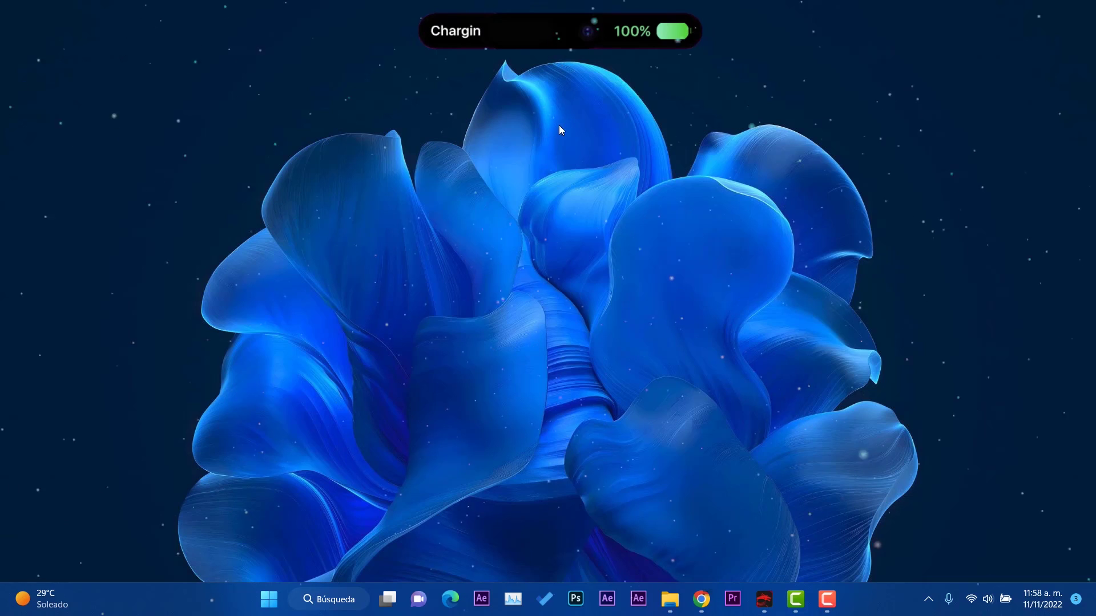
Switch the Dynamic Island to its PLAYER display, try it with a song playing, and bring up the media player window.
right_click(562, 26)
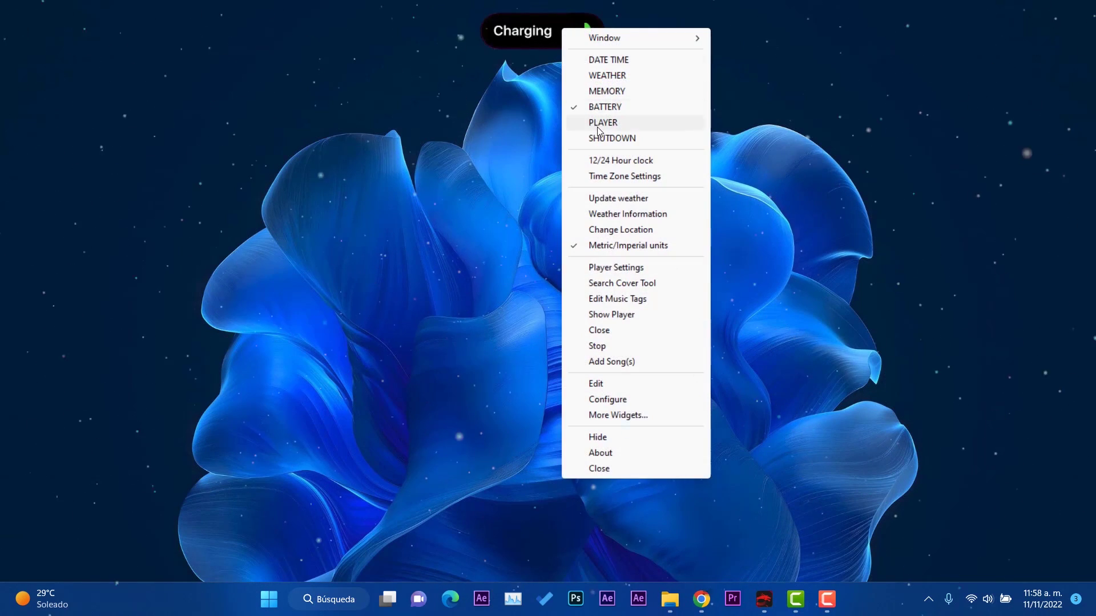
left_click(598, 129)
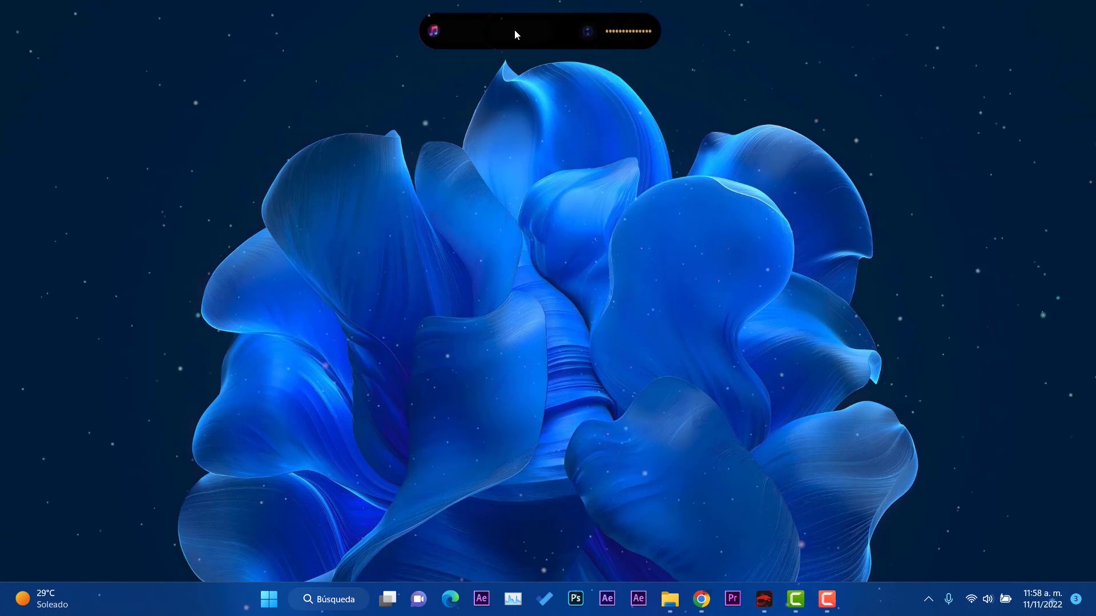
right_click(481, 33)
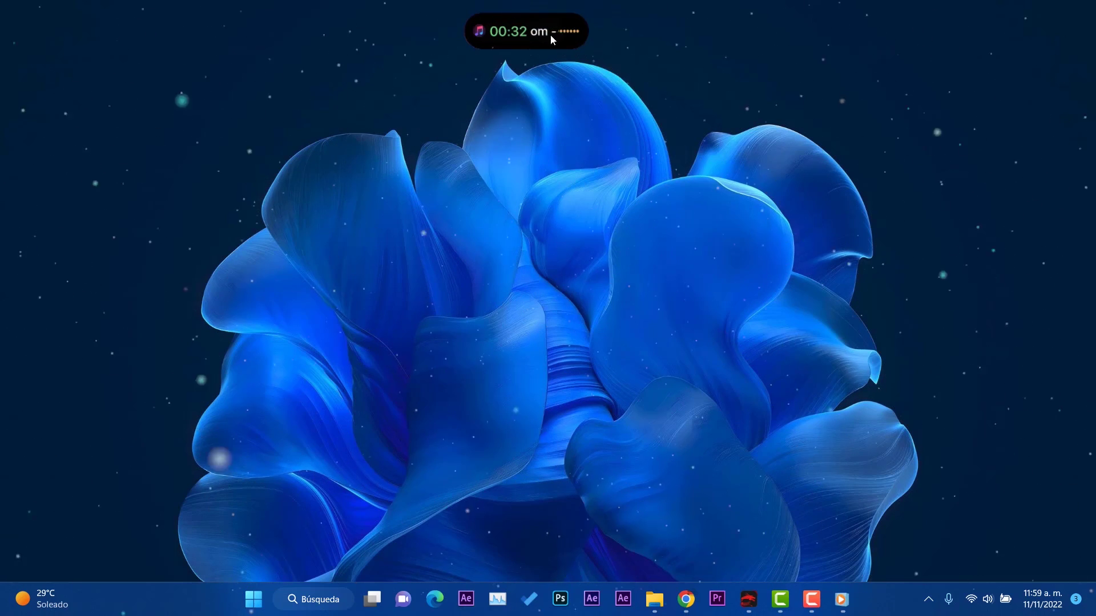
left_click(849, 592)
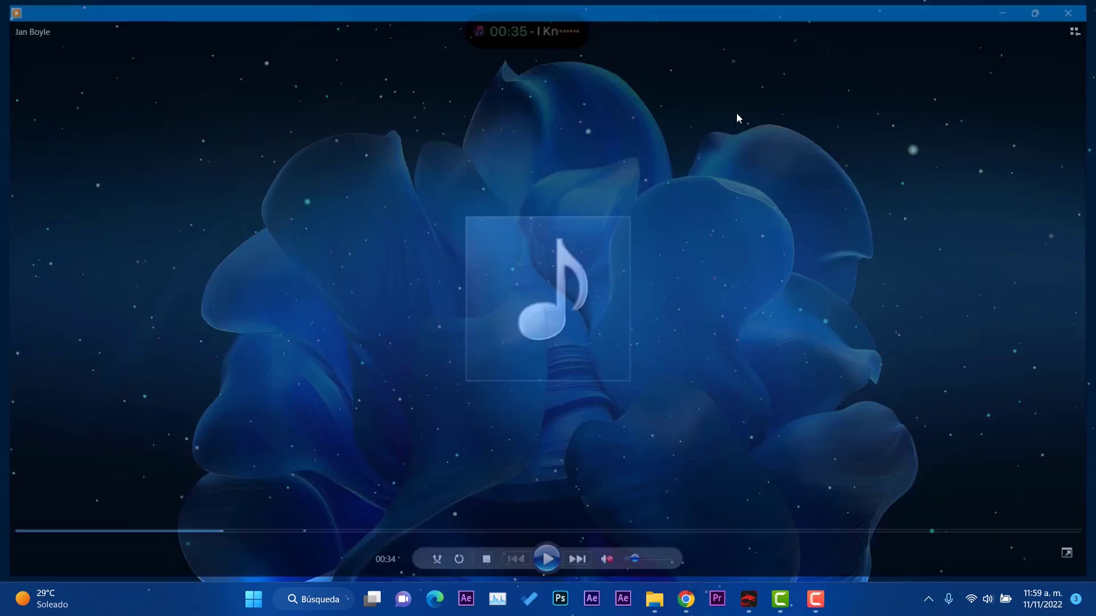
Change the Dynamic Island from PLAYER to MEMORY, and set it back to the DATE TIME display.
right_click(516, 20)
right_click(488, 29)
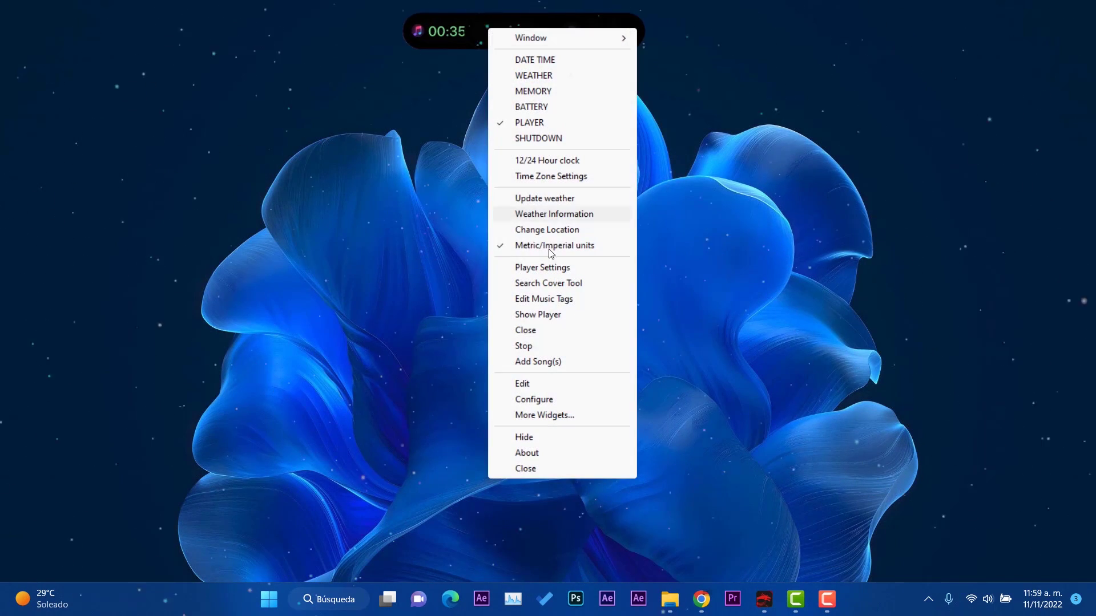
left_click(547, 93)
right_click(499, 31)
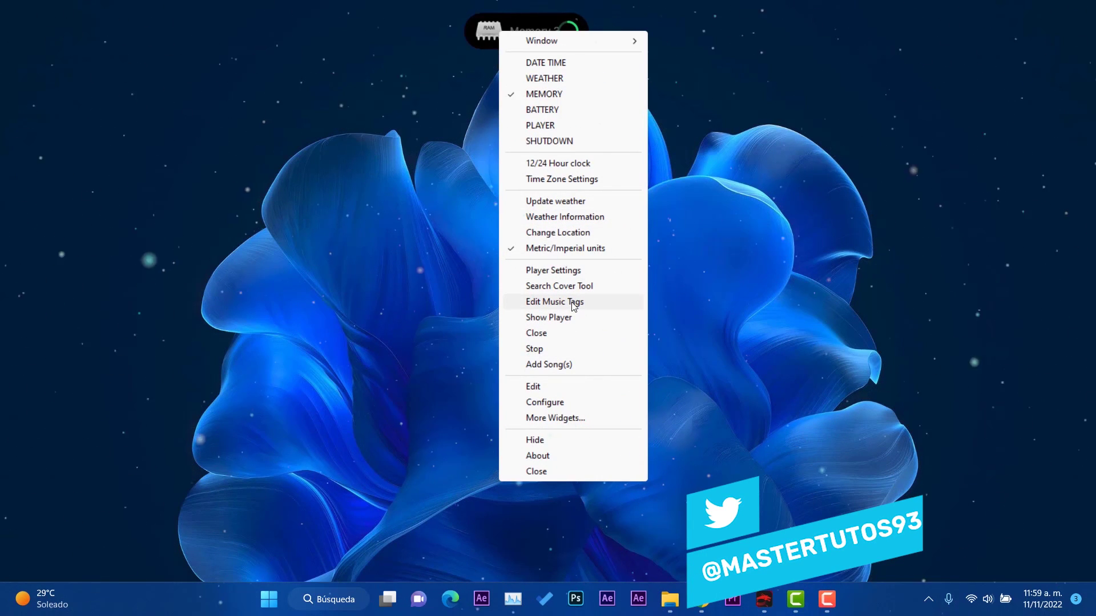
left_click(545, 64)
Expand the island's date and time view and reposition the island at the desktop's upper centre.
left_click(531, 40)
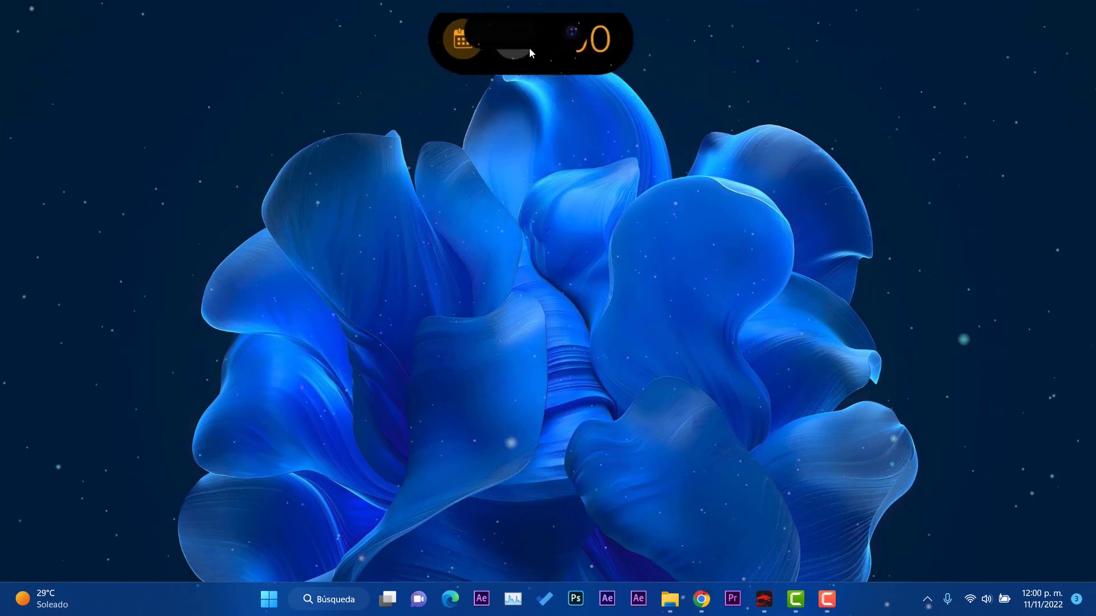
left_click(517, 28)
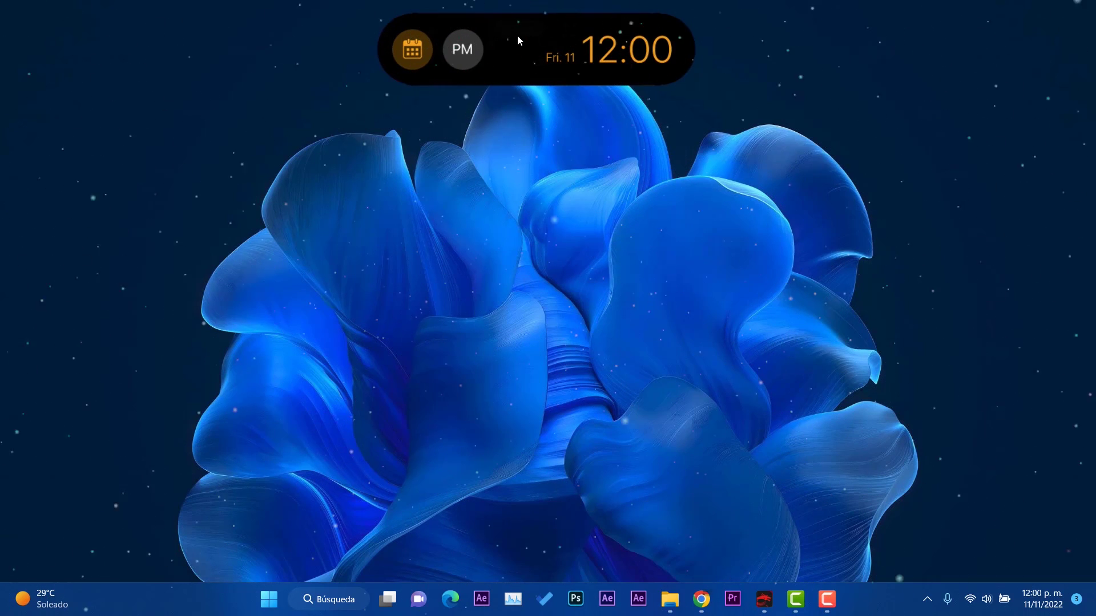
left_click_drag(533, 89, 550, 64)
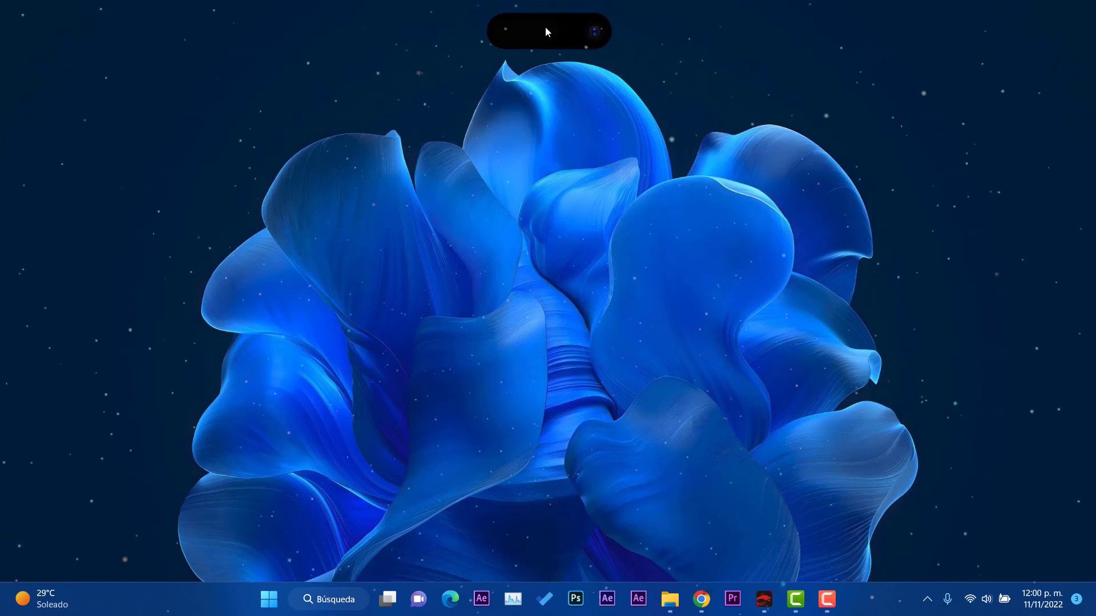
Open the island's weather location settings to review the city, language, update interval and units, and close them.
right_click(545, 26)
left_click(611, 230)
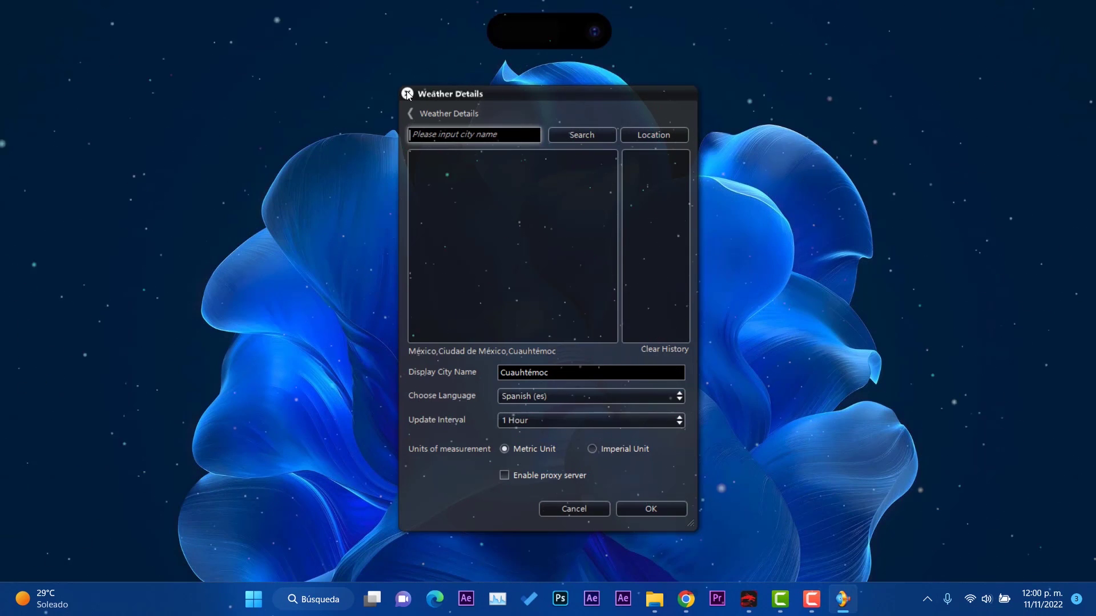
left_click(408, 94)
Look through the island's remaining options, including its window settings, and view the expanded date and time again.
right_click(546, 44)
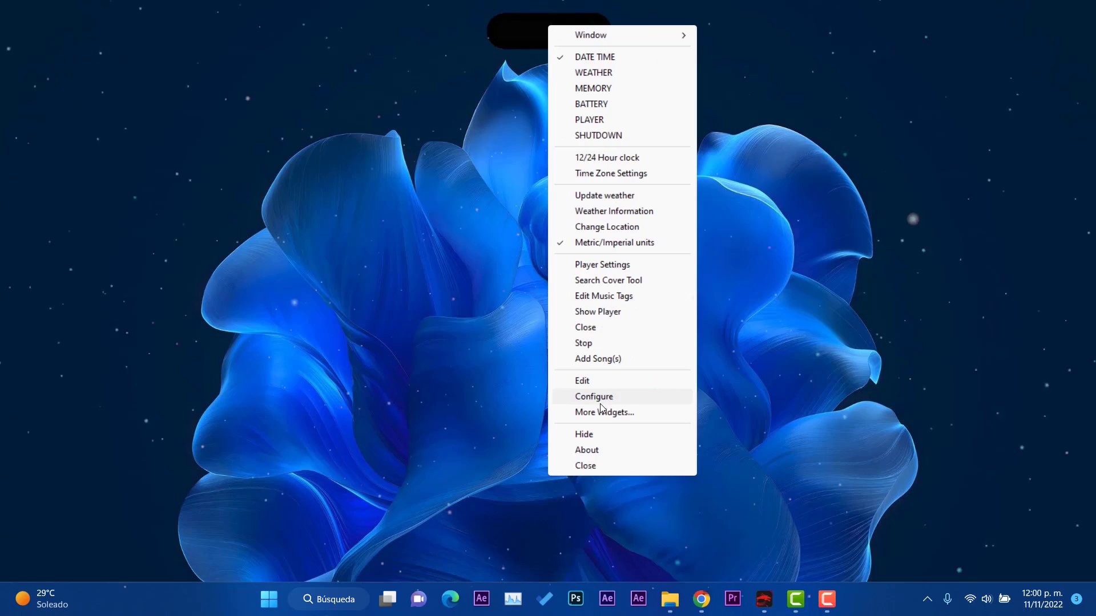
left_click(605, 295)
left_click(580, 206)
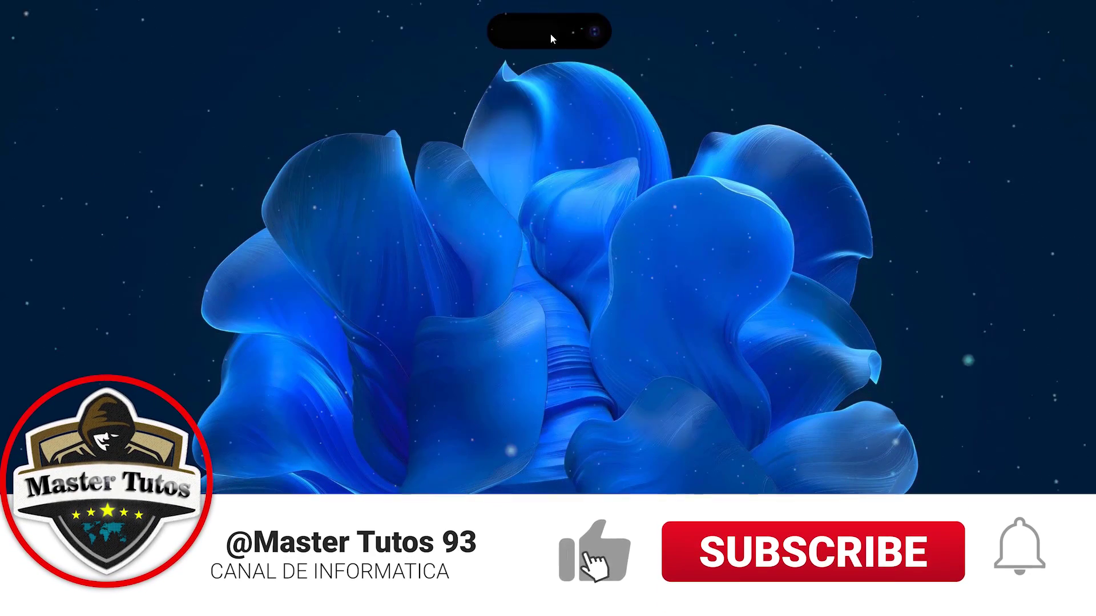
right_click(551, 35)
mouse_move(593, 43)
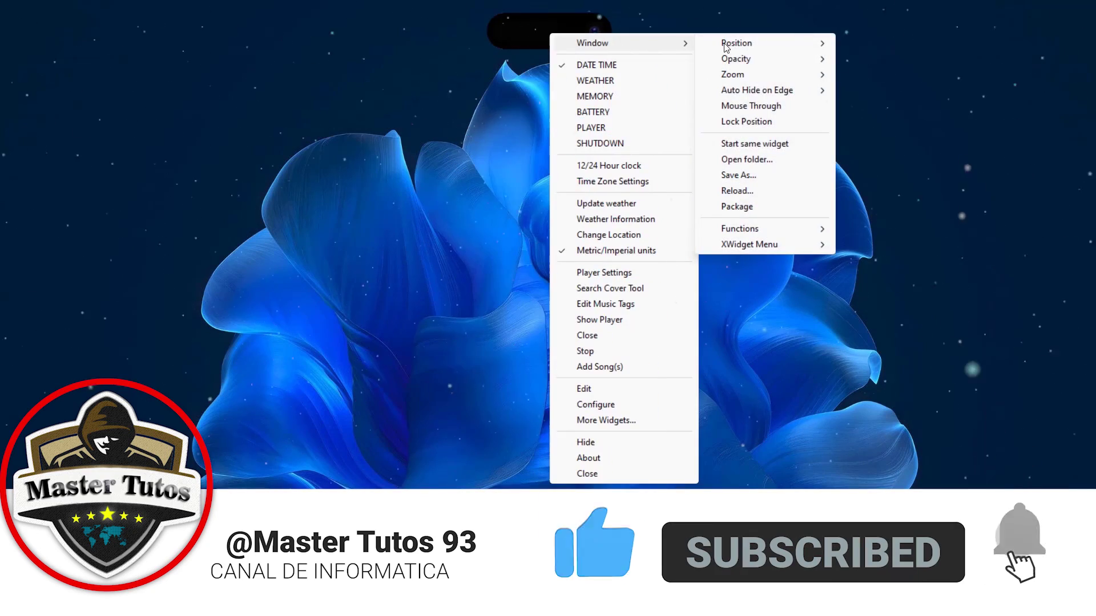
left_click(514, 160)
left_click(567, 38)
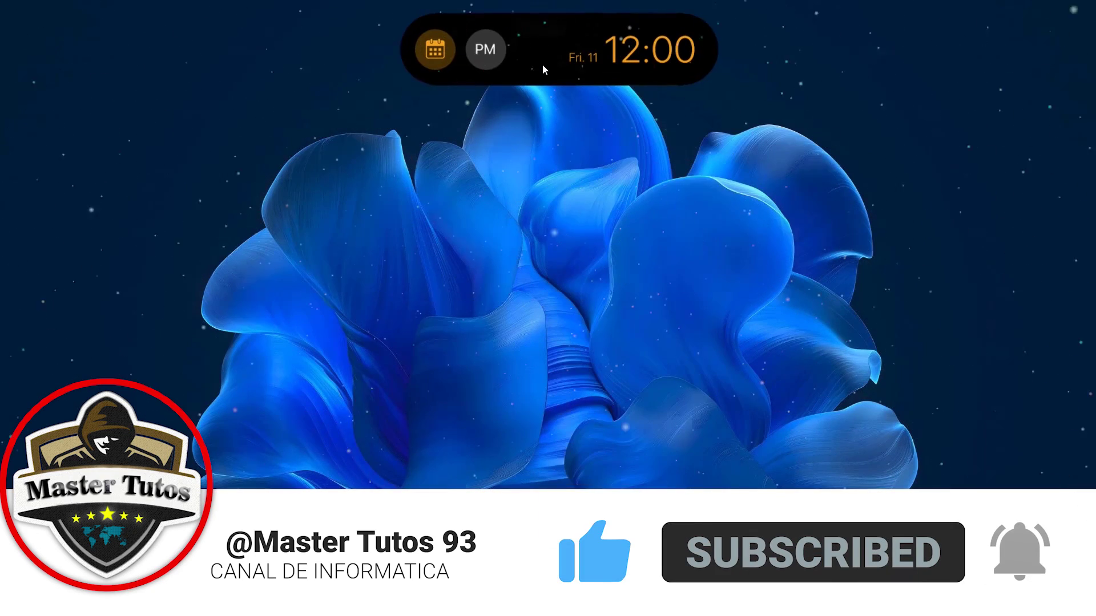